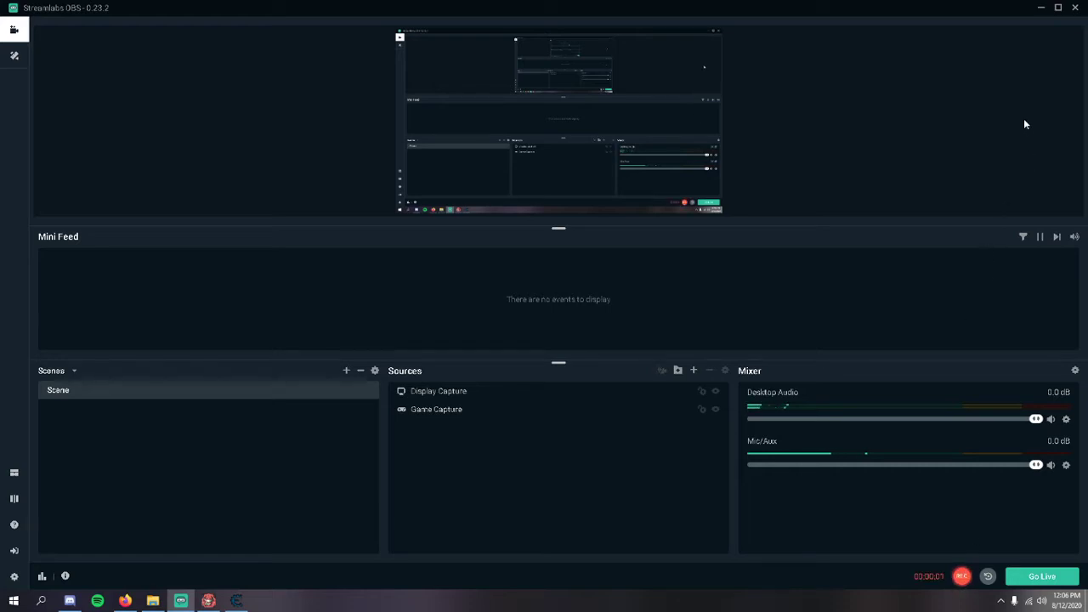
- Minimize Streamlabs OBS to bring the Phantasy Star Universe and Cheat Engine windows into view
left_click(1042, 14)
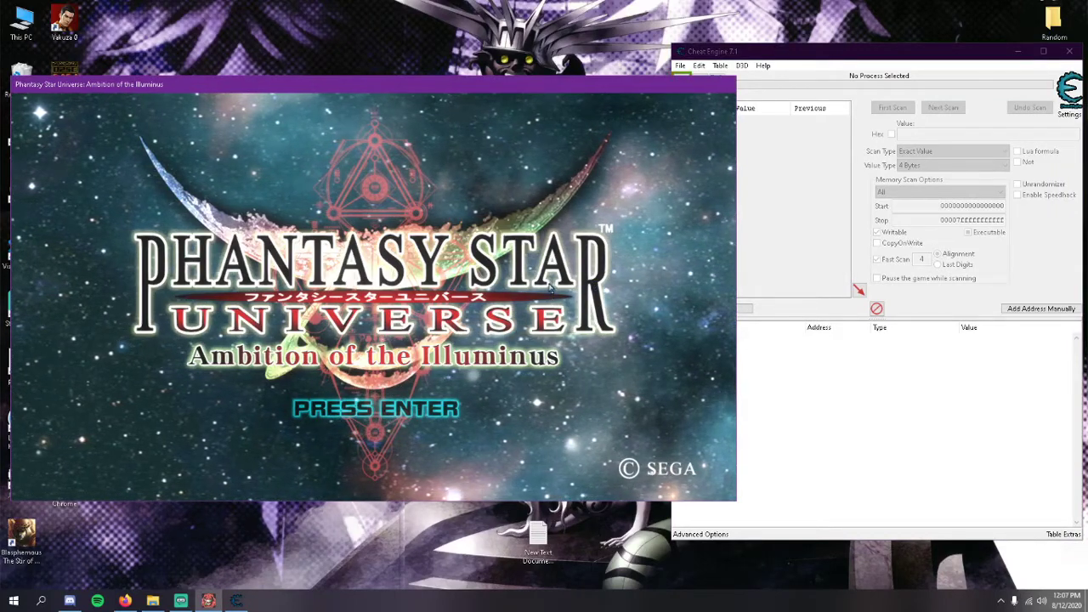
left_click(1009, 269)
left_click(450, 310)
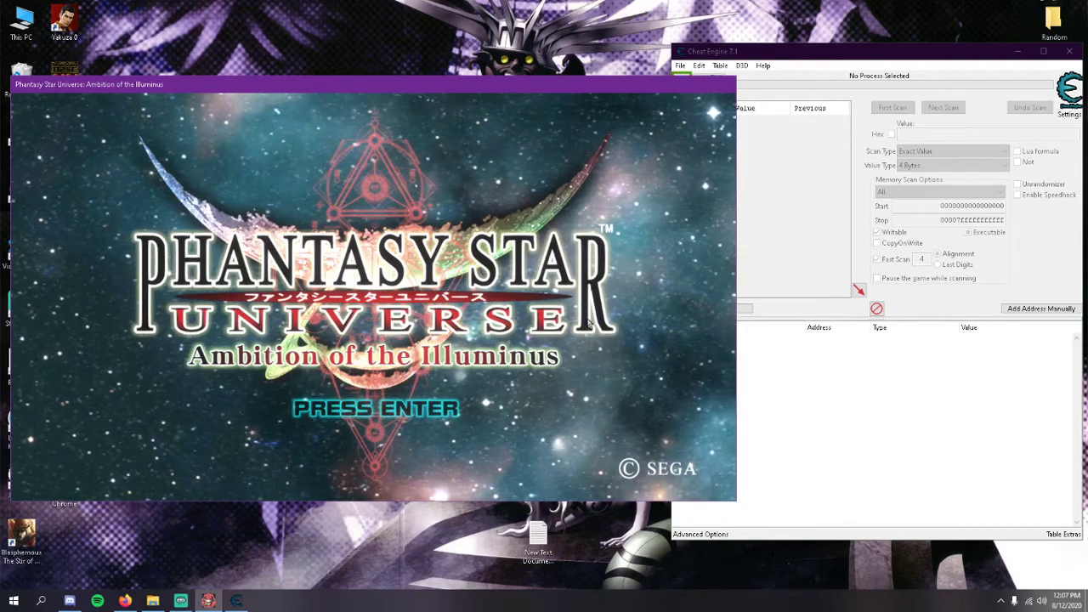
left_click(948, 444)
left_click(633, 333)
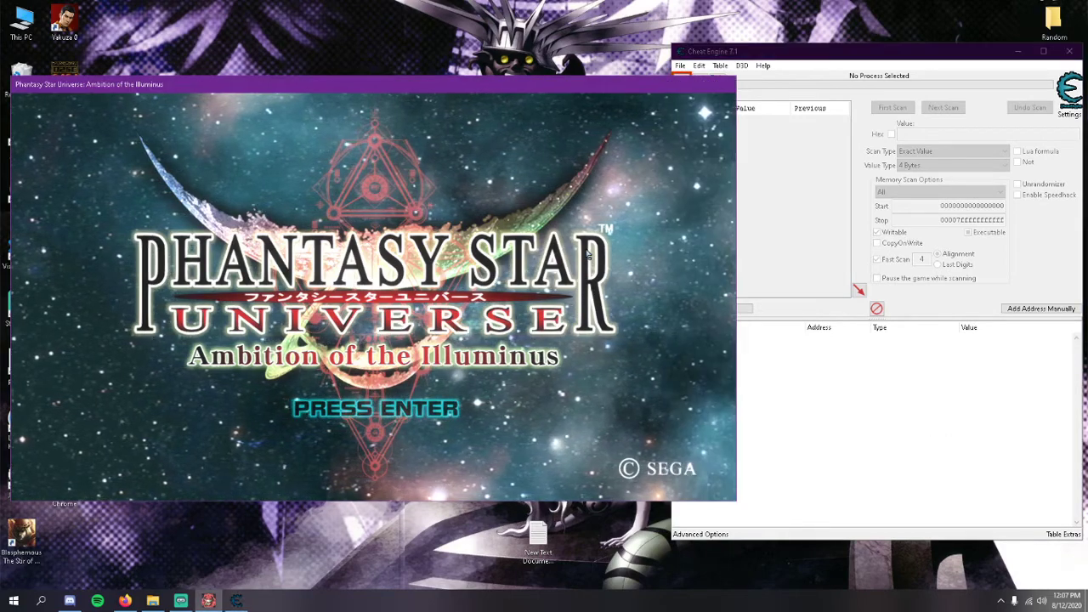
- Switch to Cheat Engine and open the Phantasy Star Universe: Ambition of the Illuminus process as its target
left_click(1017, 255)
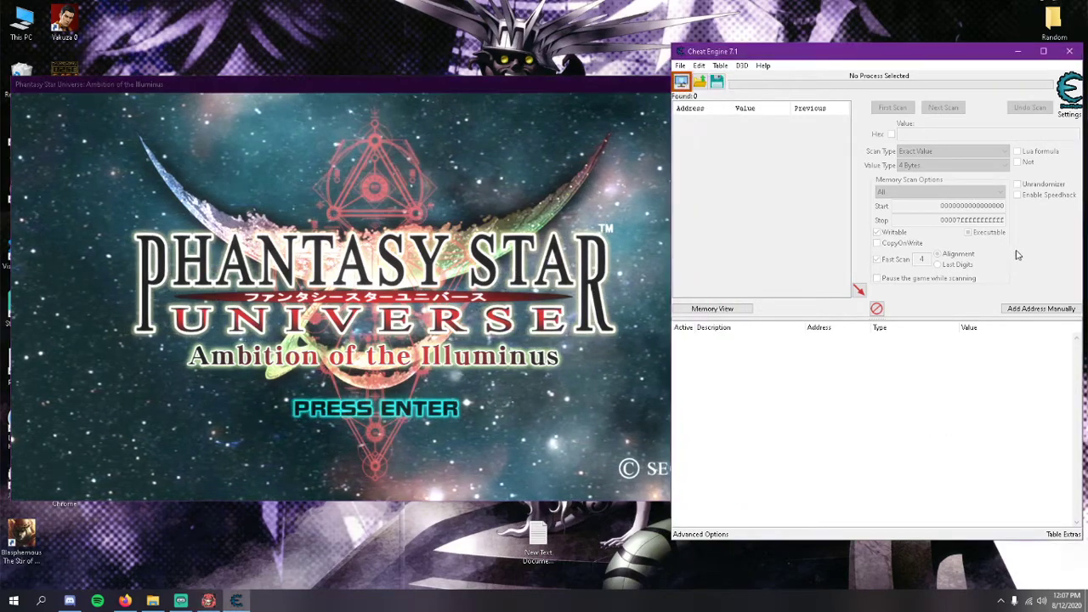
left_click(681, 83)
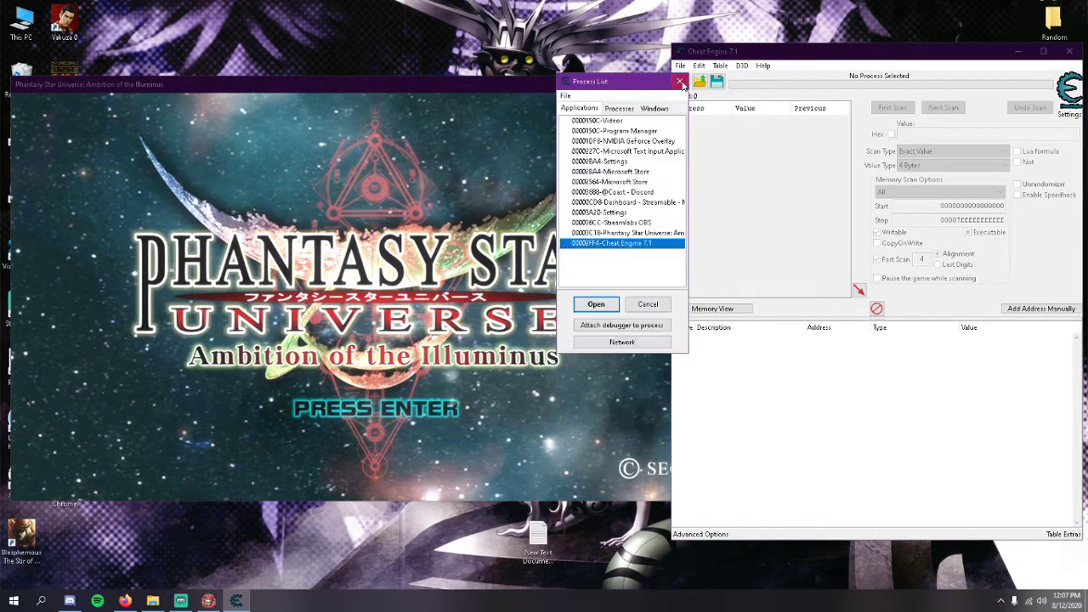
double_click(599, 233)
left_click(621, 301)
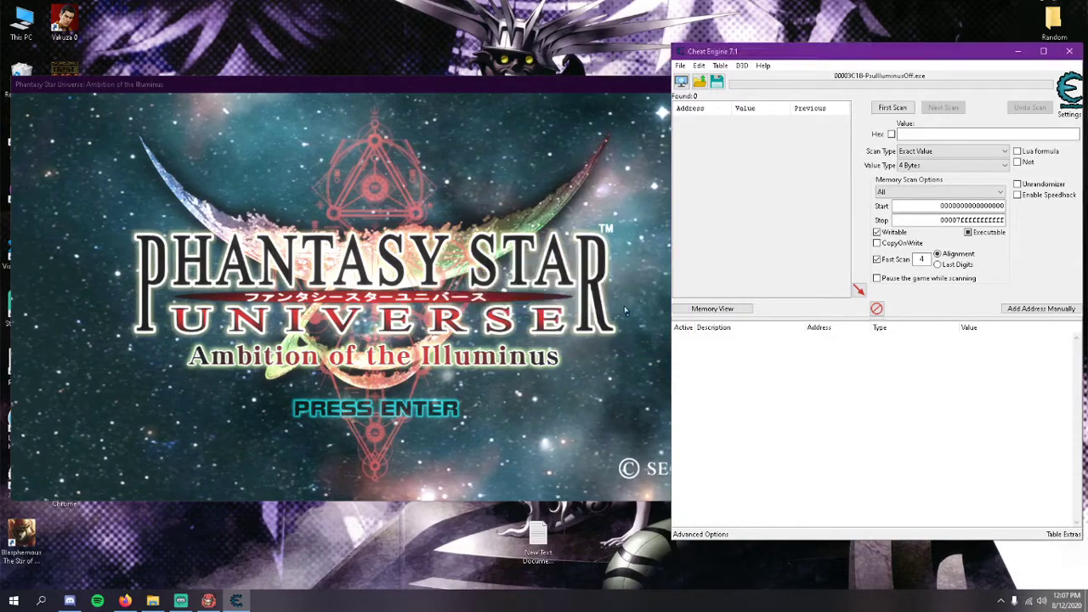
- Switch to Phantasy Star Universe and start a new game from its title screen
left_click(621, 245)
key("Return")
key("Return")
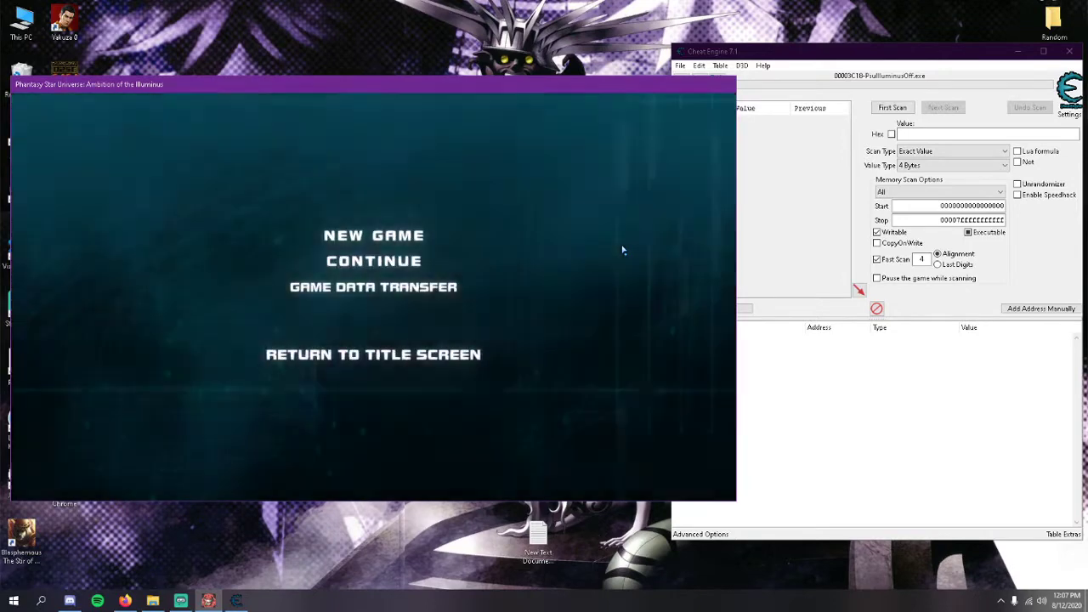
key("Return")
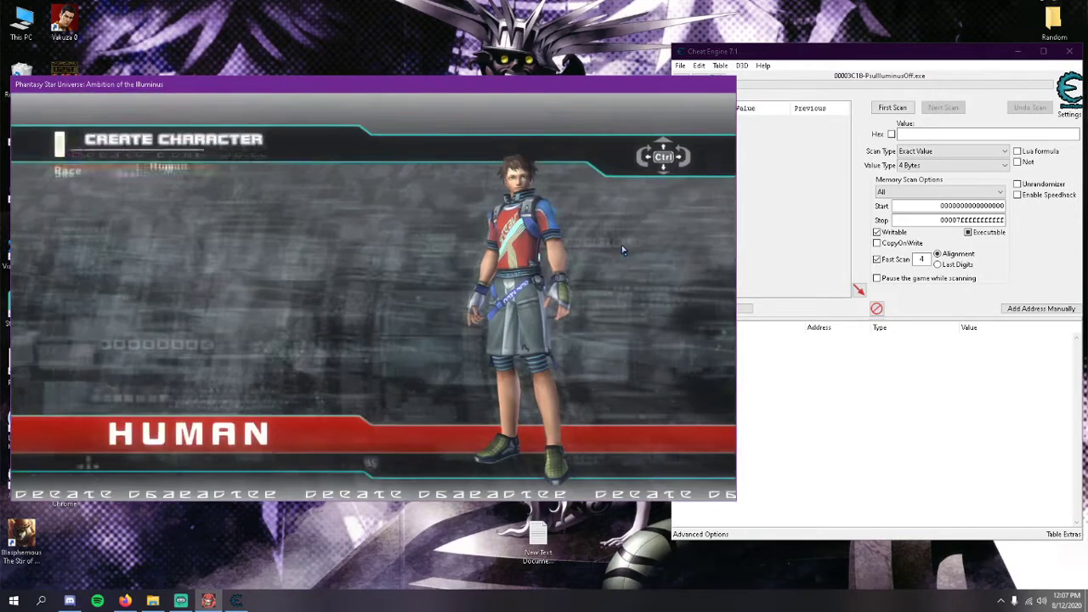
- Accept the default Human race and the default face and body settings in character creation
key("Down")
key("Down")
key("Return")
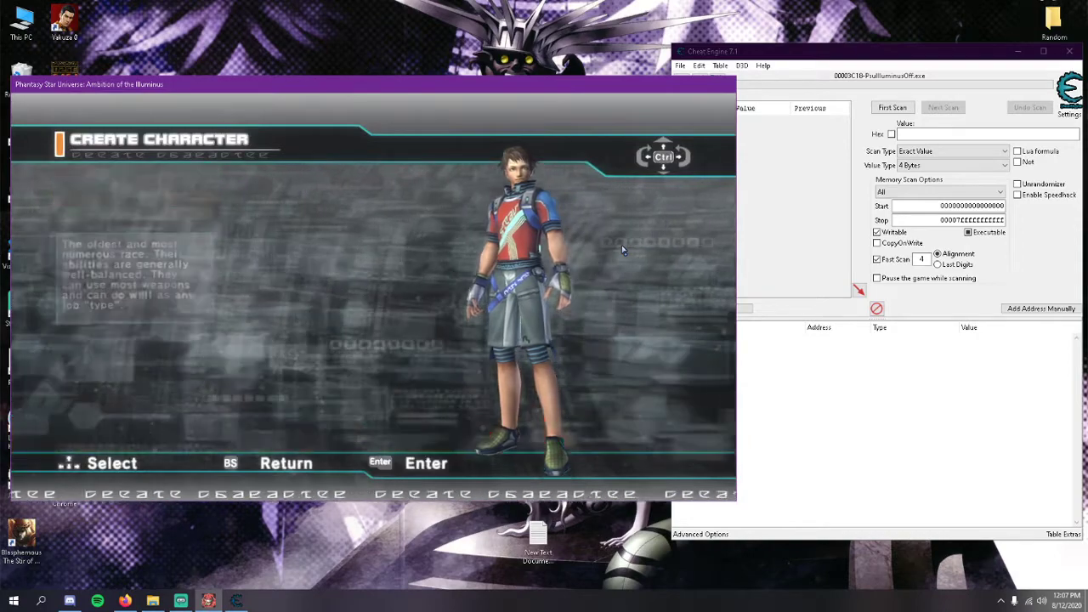
key("Up")
key("Up")
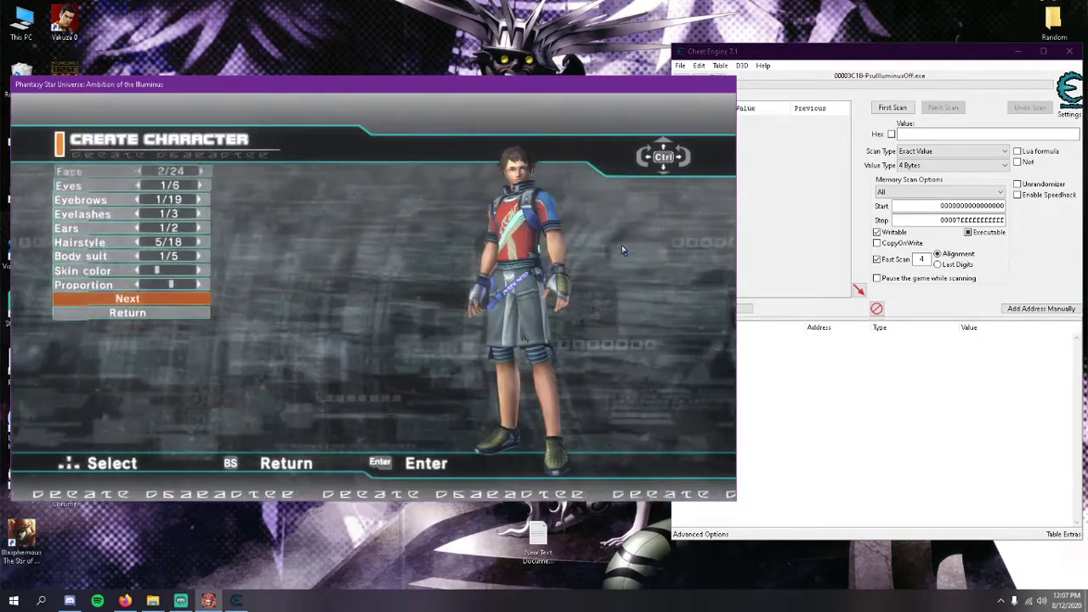
key("Return")
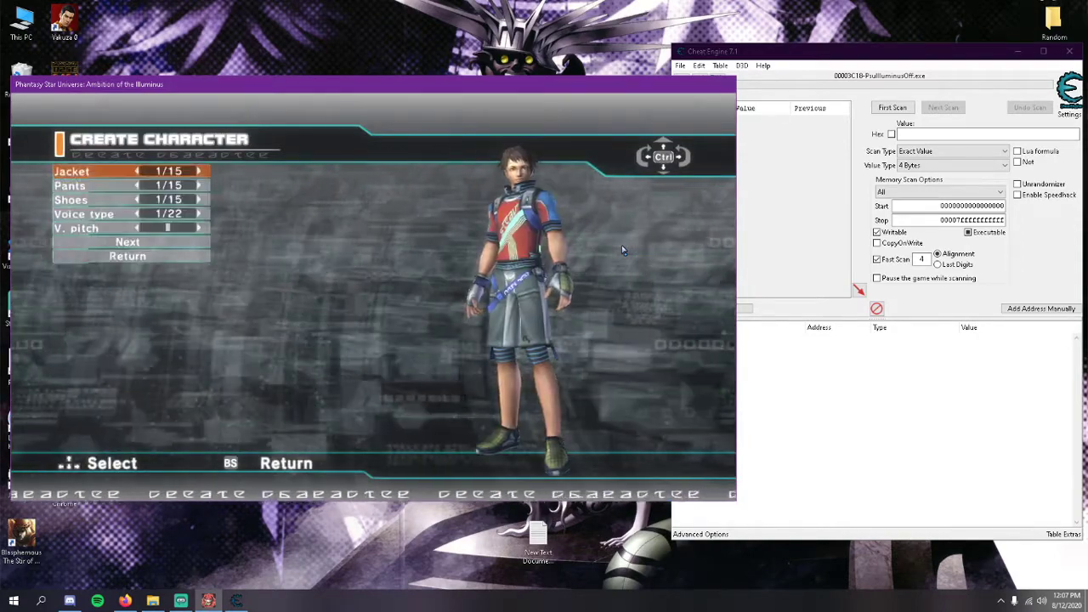
- Accept the default clothing and voice, and enter Bando as the character's name
key("Up")
key("Up")
key("Return")
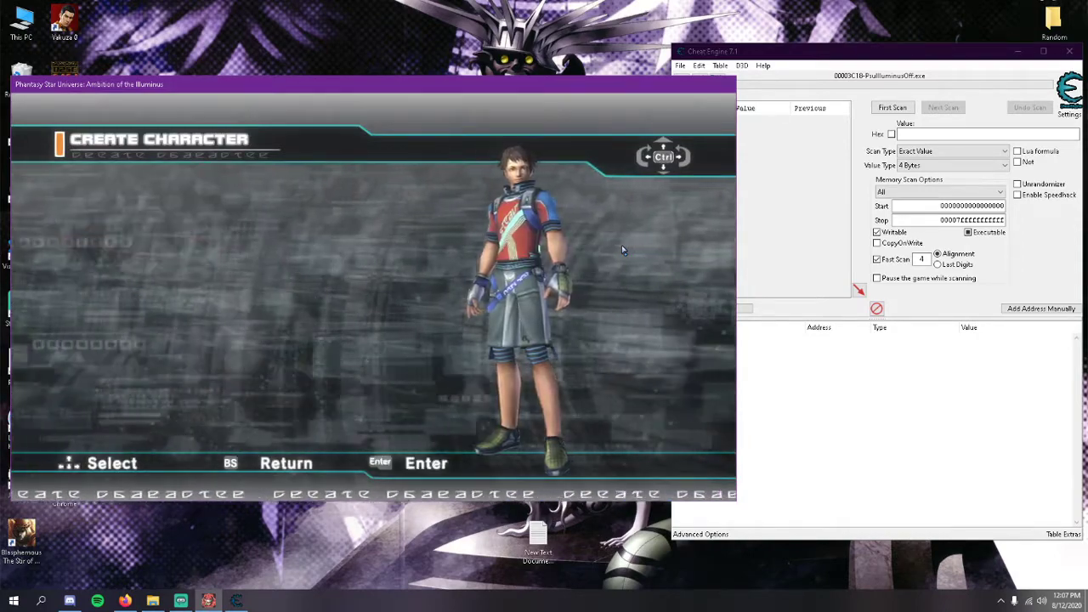
type("Bando")
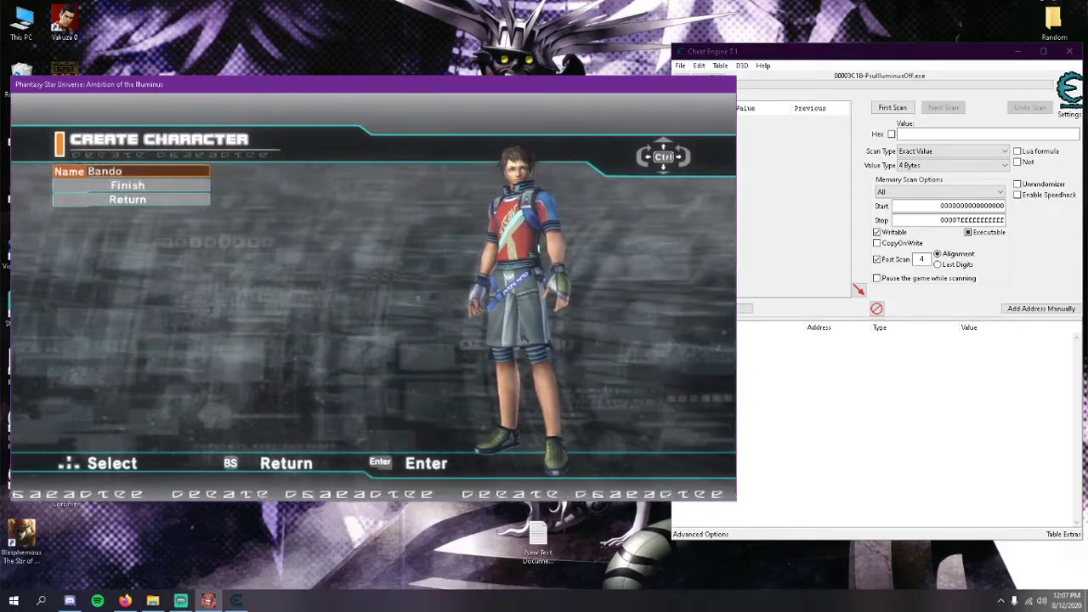
- Switch to Cheat Engine and run a first scan for the UTF-16 string "Bando"
left_click(1045, 244)
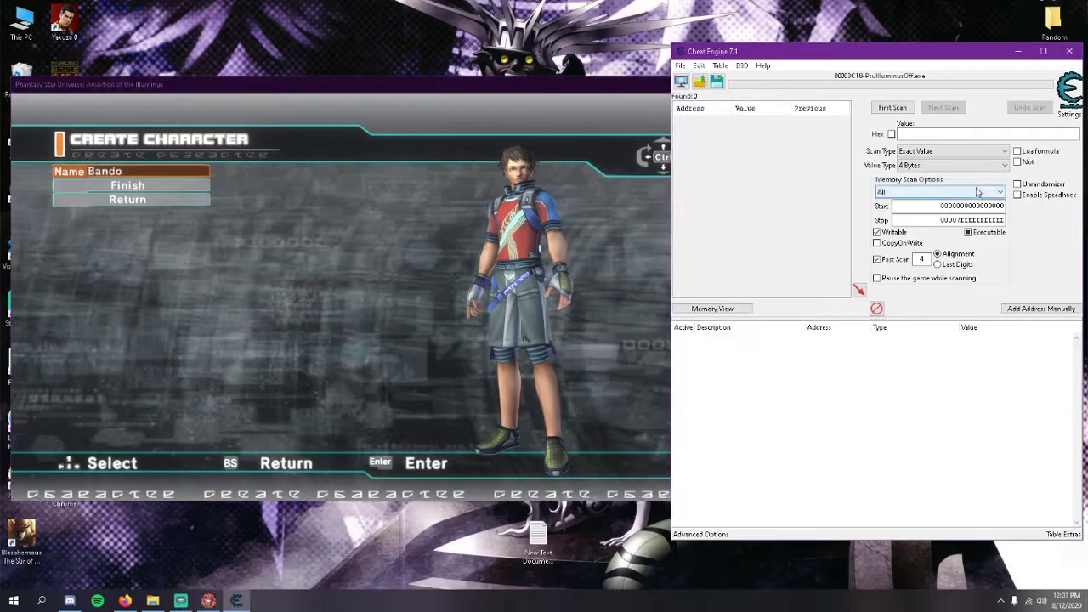
left_click(951, 165)
left_click(927, 240)
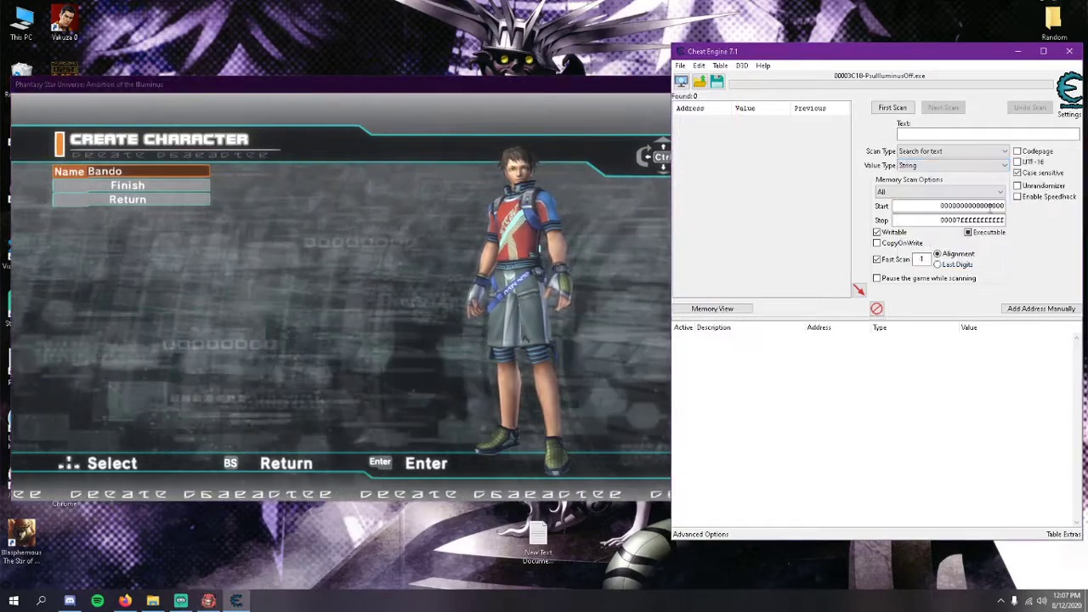
left_click(971, 130)
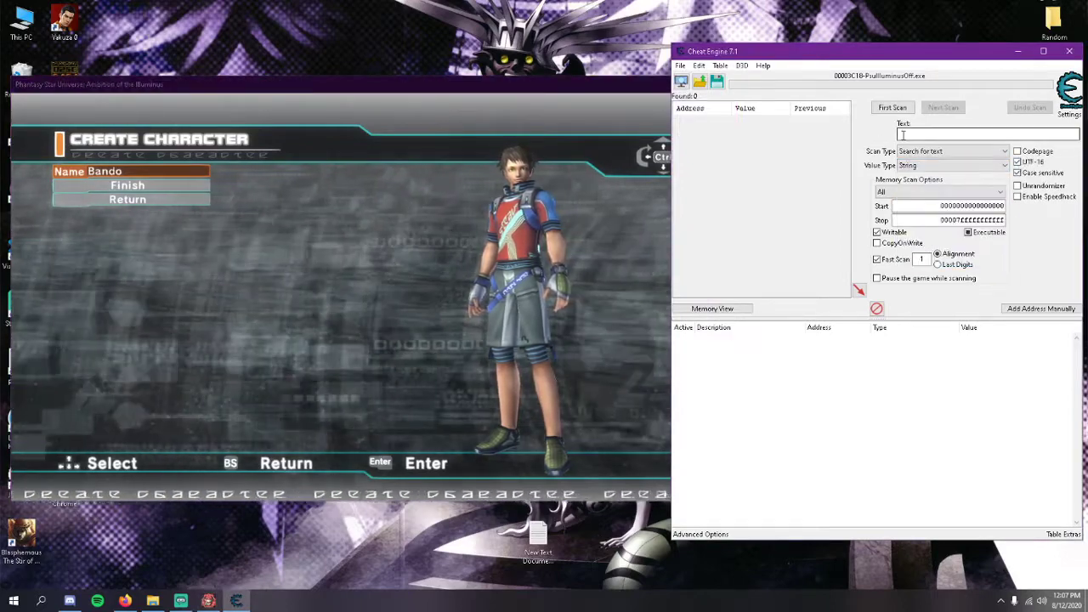
type("Bando")
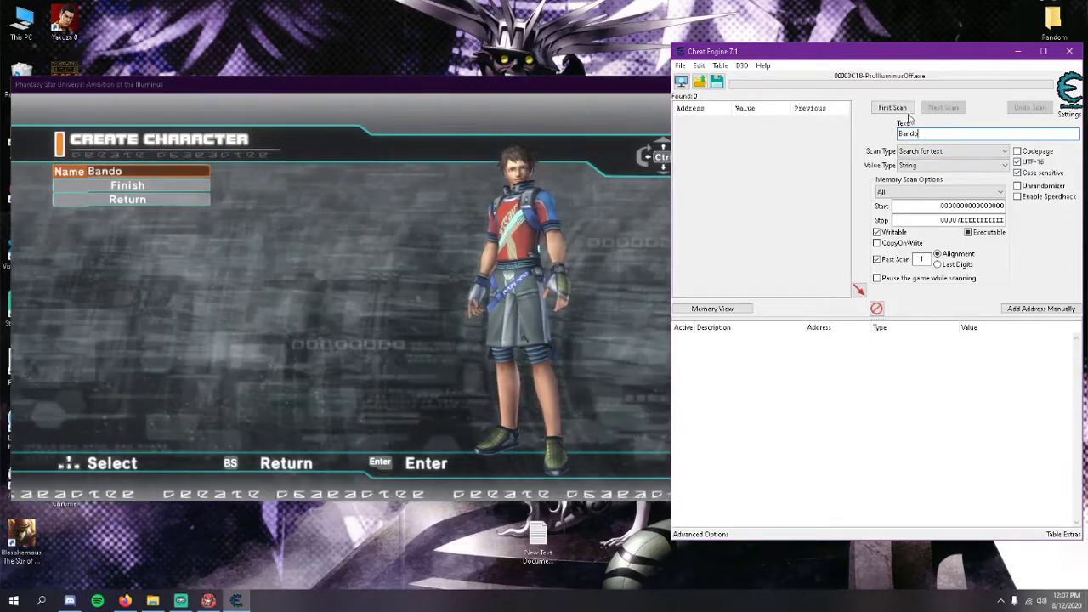
left_click(892, 107)
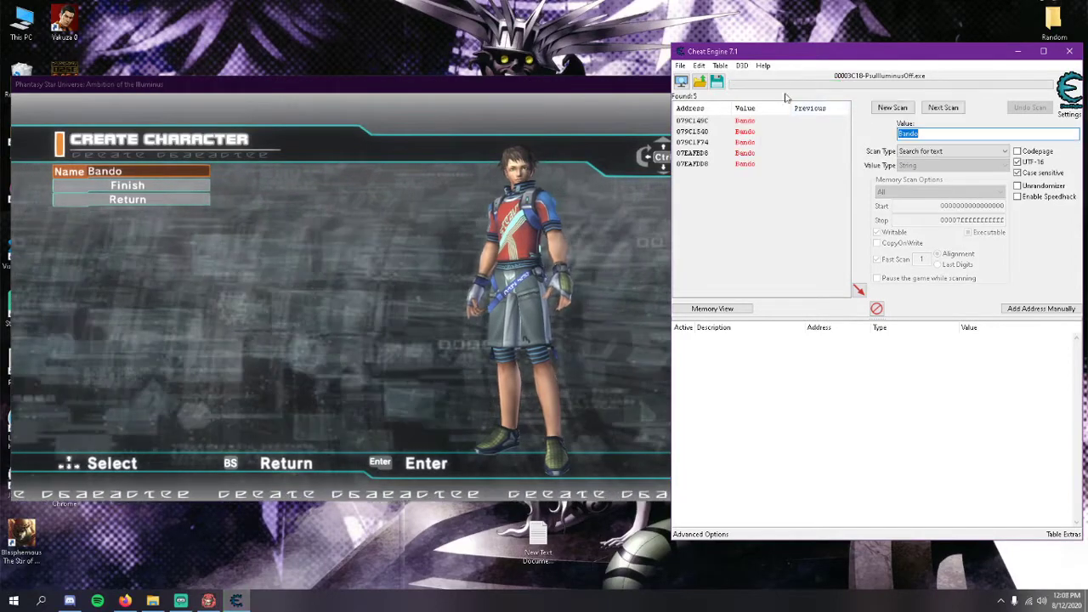
- Add the first found "Bando" address to the address list and browse its memory region
double_click(731, 123)
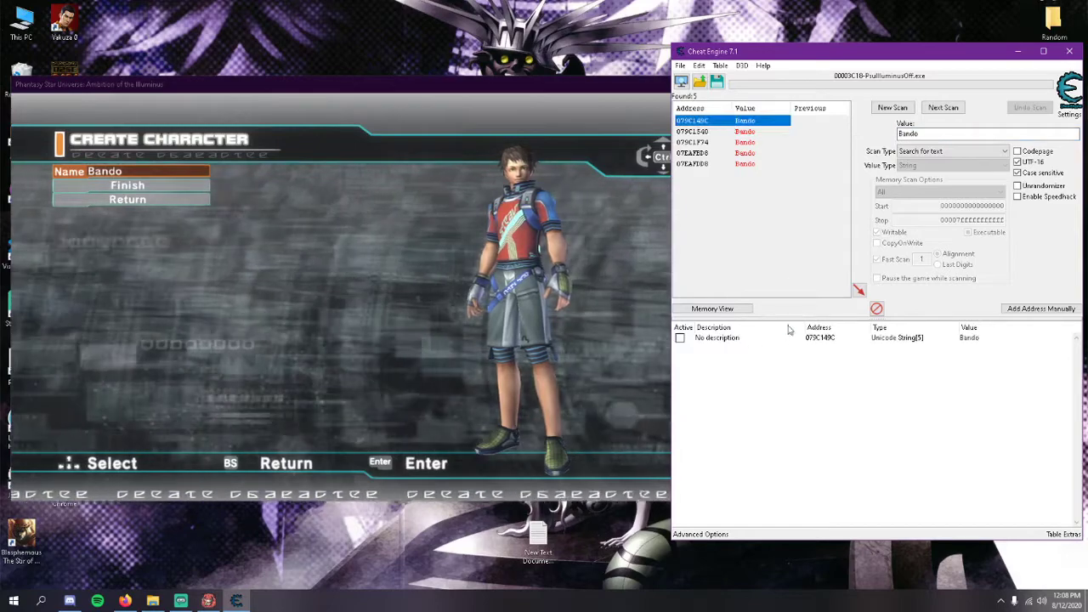
right_click(858, 344)
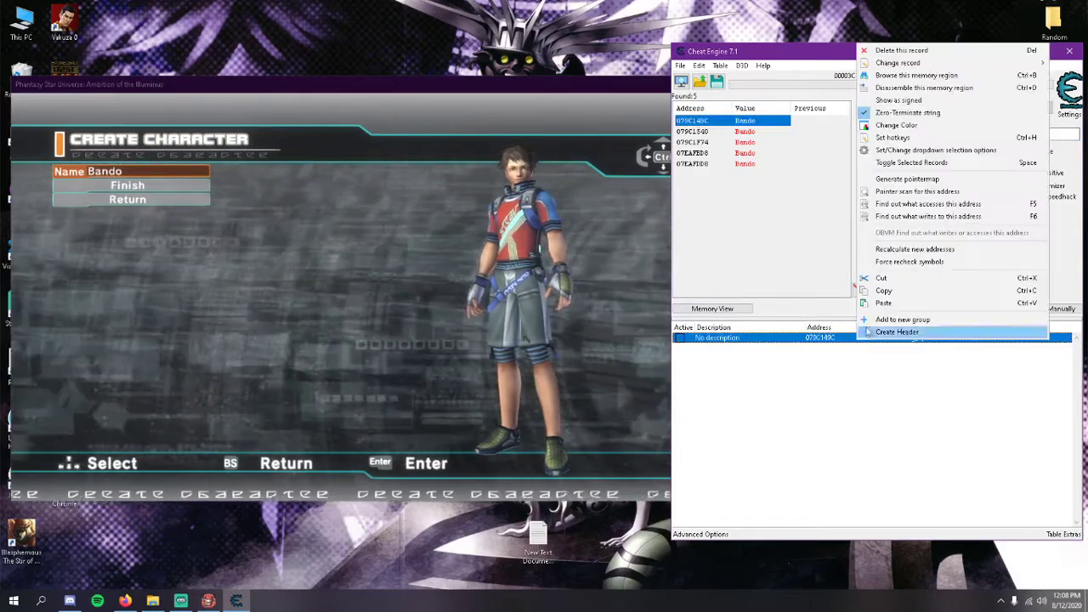
left_click(899, 75)
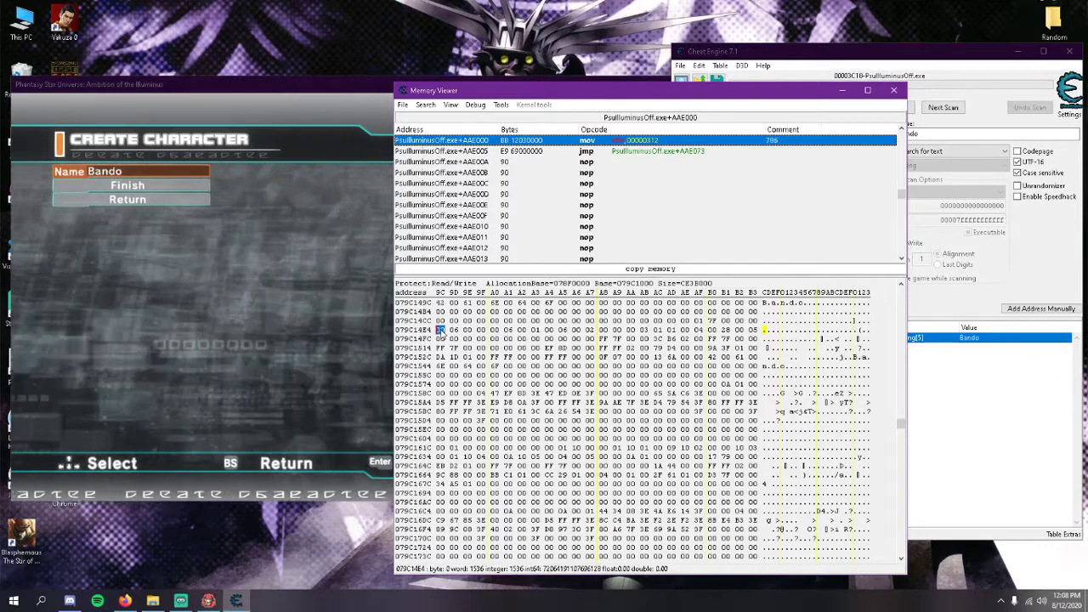
- Add address 079C14E4 from the memory viewer to the address list as an Array of byte with length 4
right_click(443, 333)
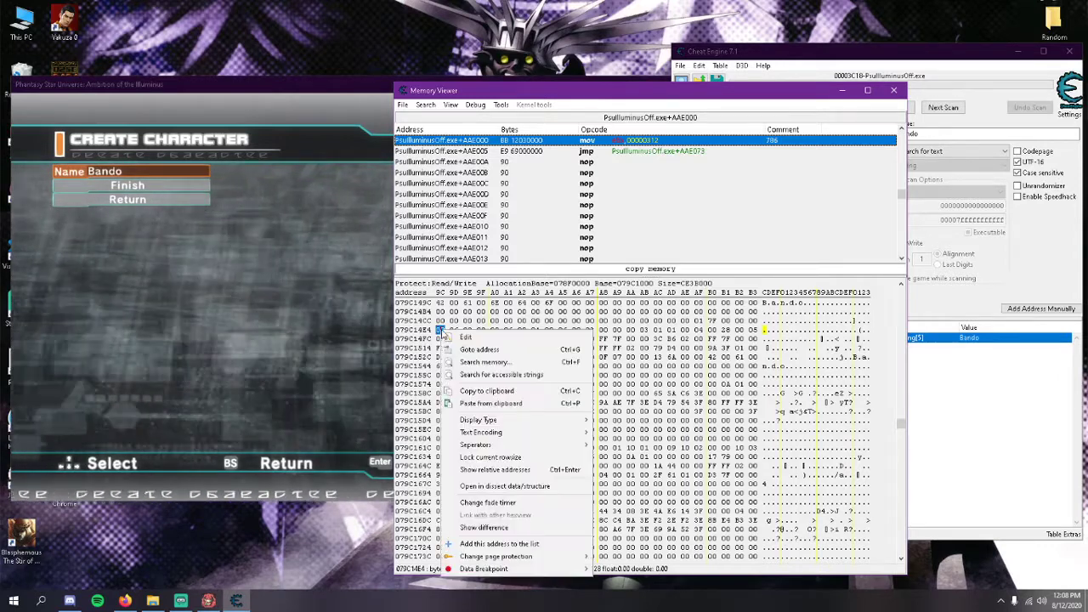
left_click(500, 543)
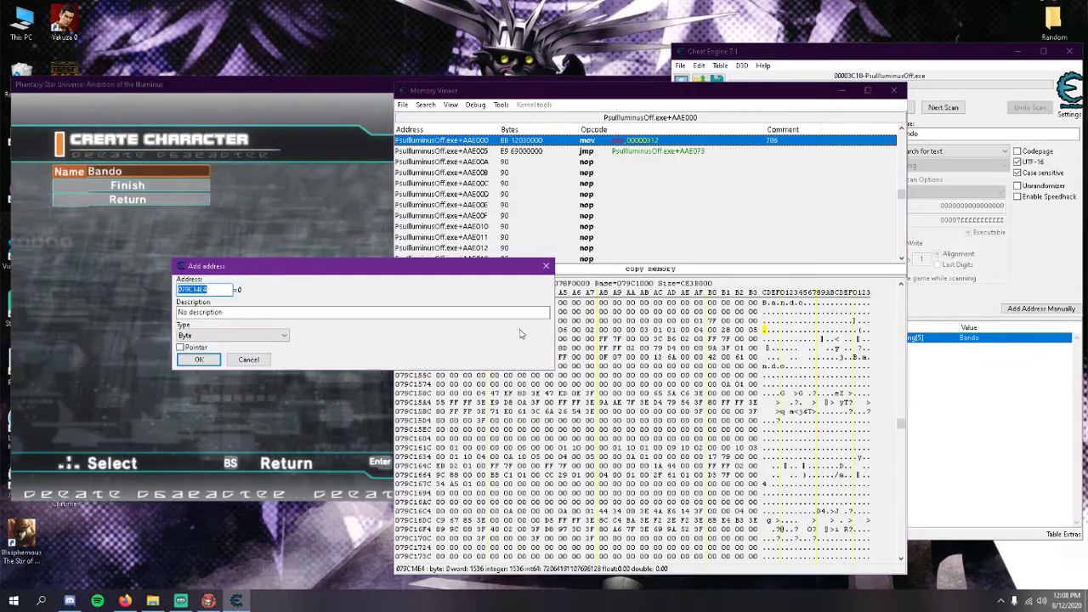
left_click(219, 335)
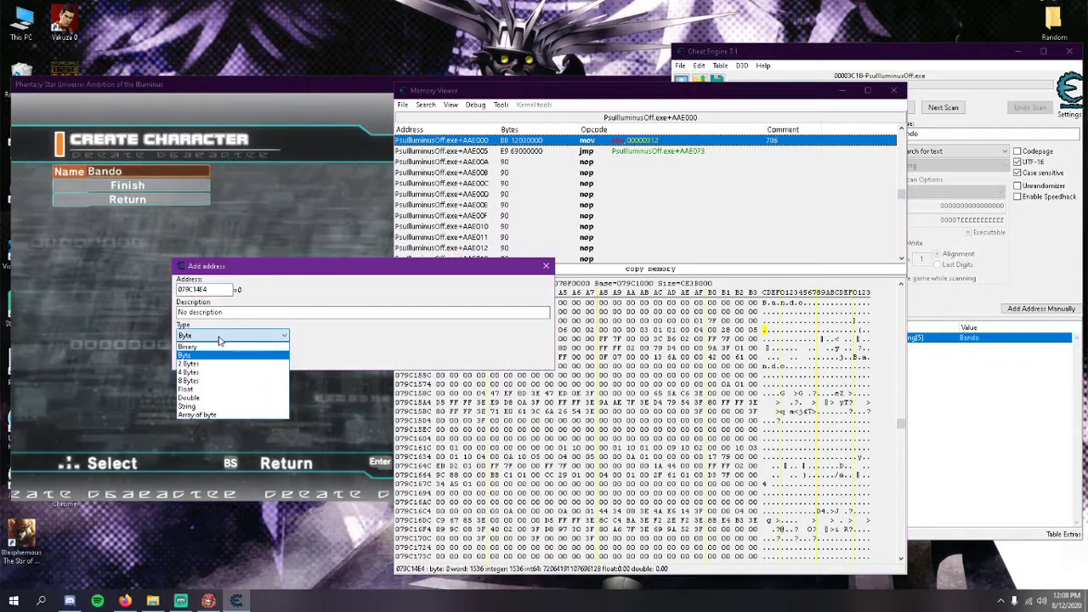
left_click(197, 414)
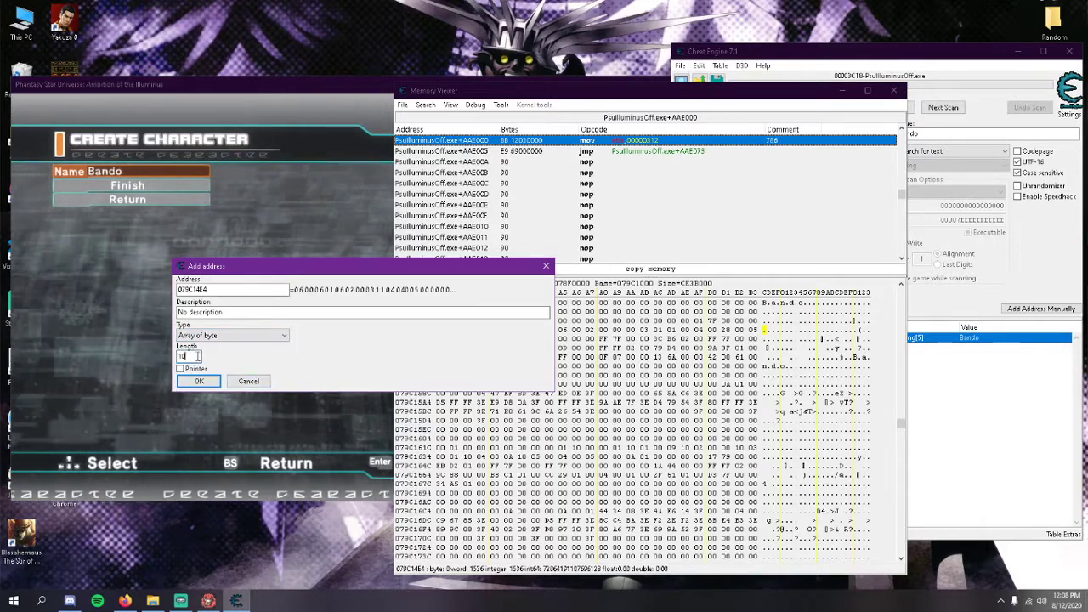
left_click(208, 601)
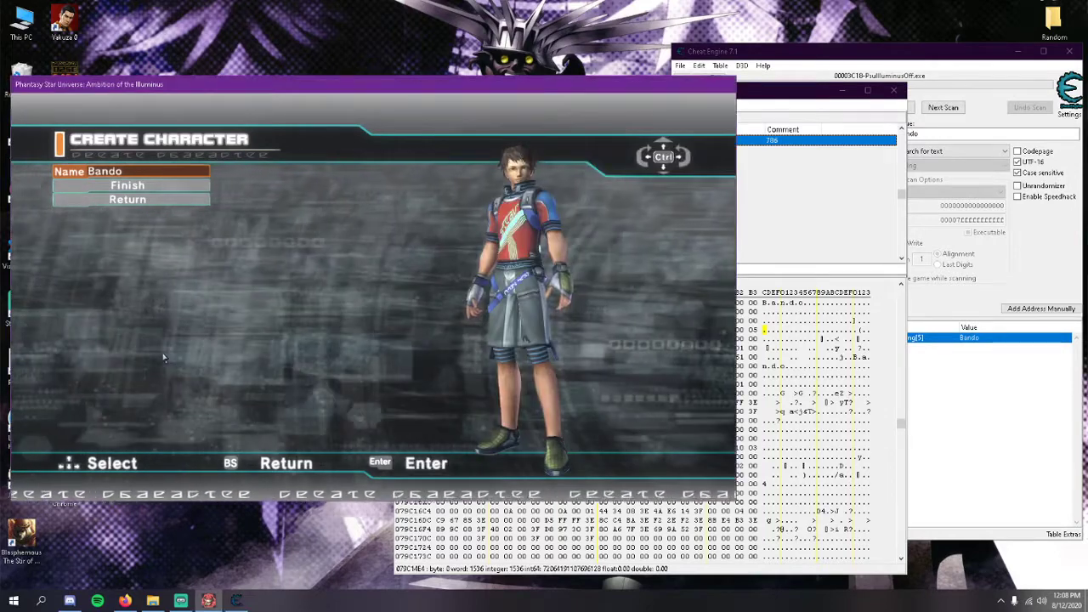
left_click(237, 601)
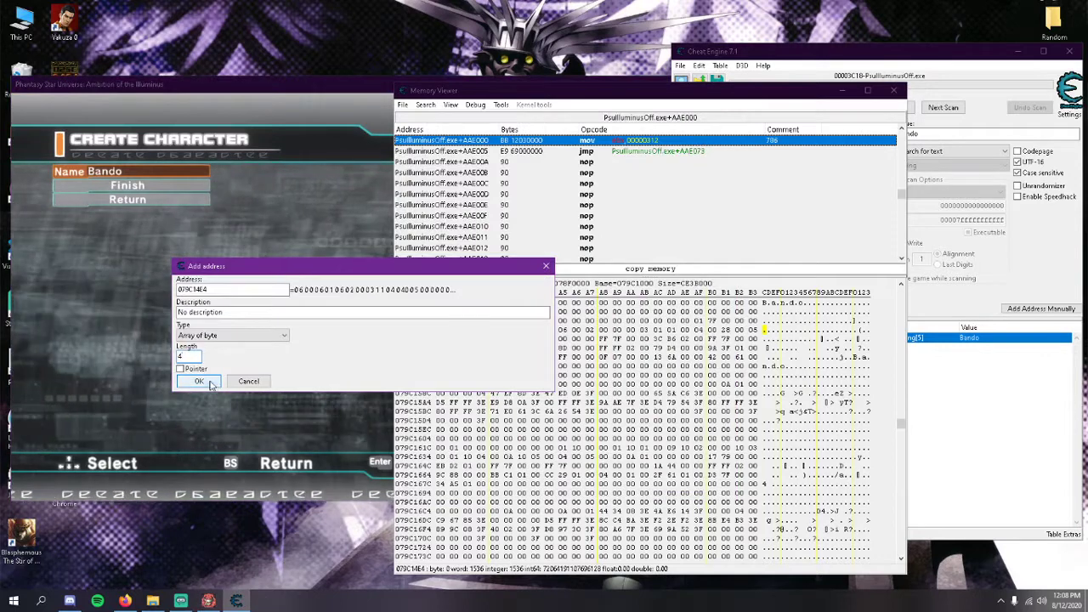
left_click(210, 383)
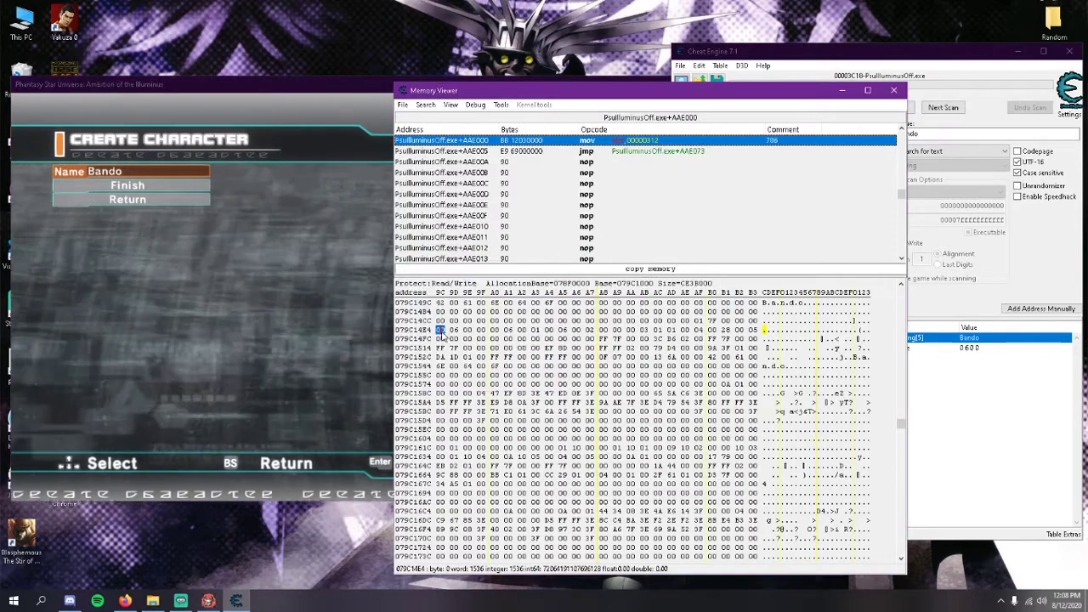
- Add address 079C14E8 from the memory viewer to the address list as an Array of byte with length 4
left_click(493, 330)
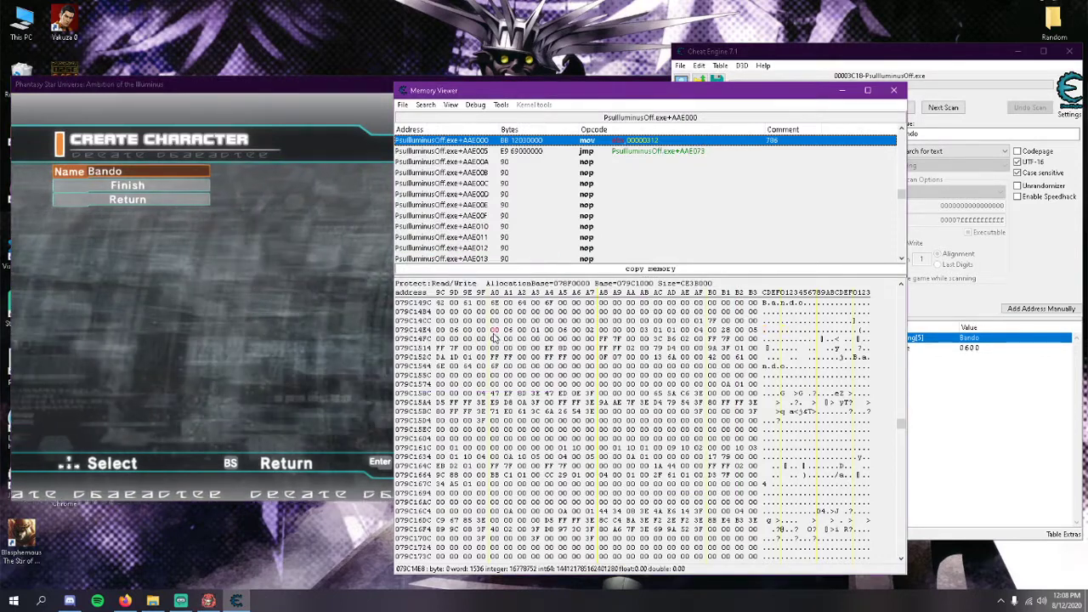
right_click(495, 331)
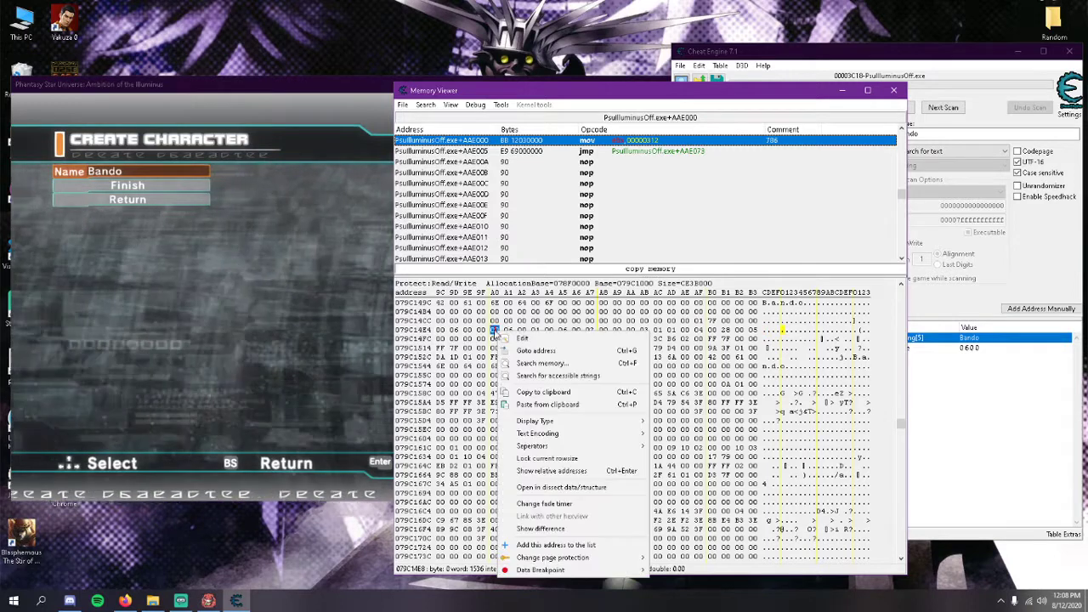
left_click(556, 545)
left_click(232, 336)
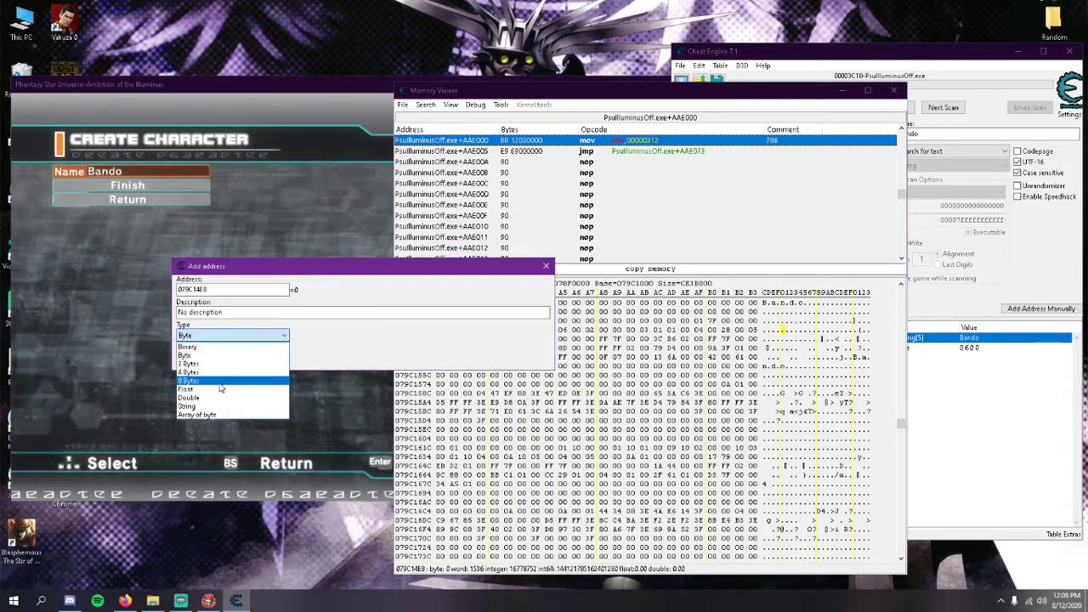
left_click(196, 414)
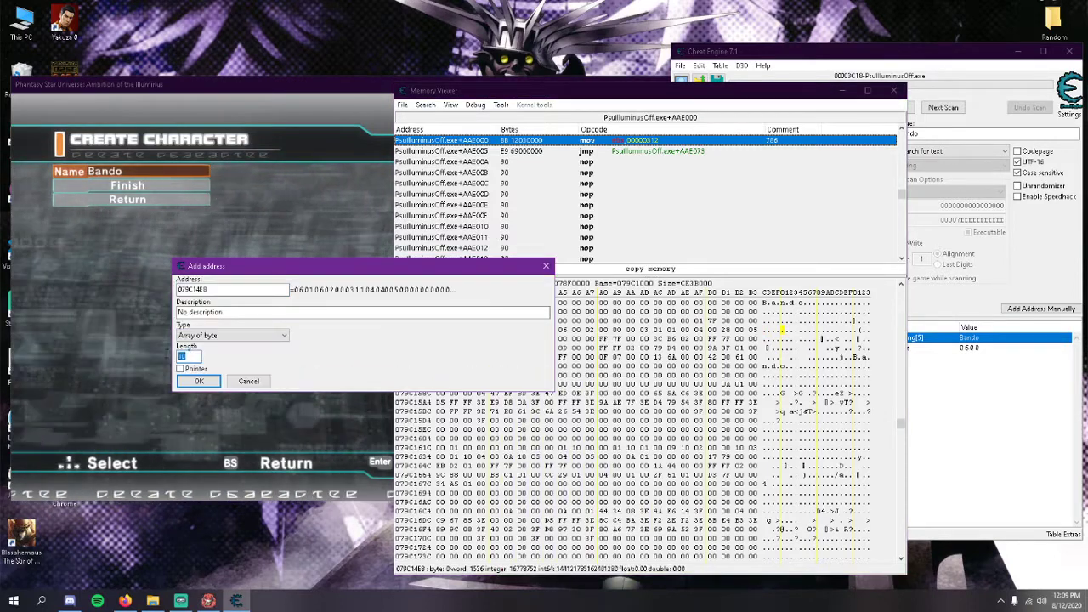
left_click(198, 380)
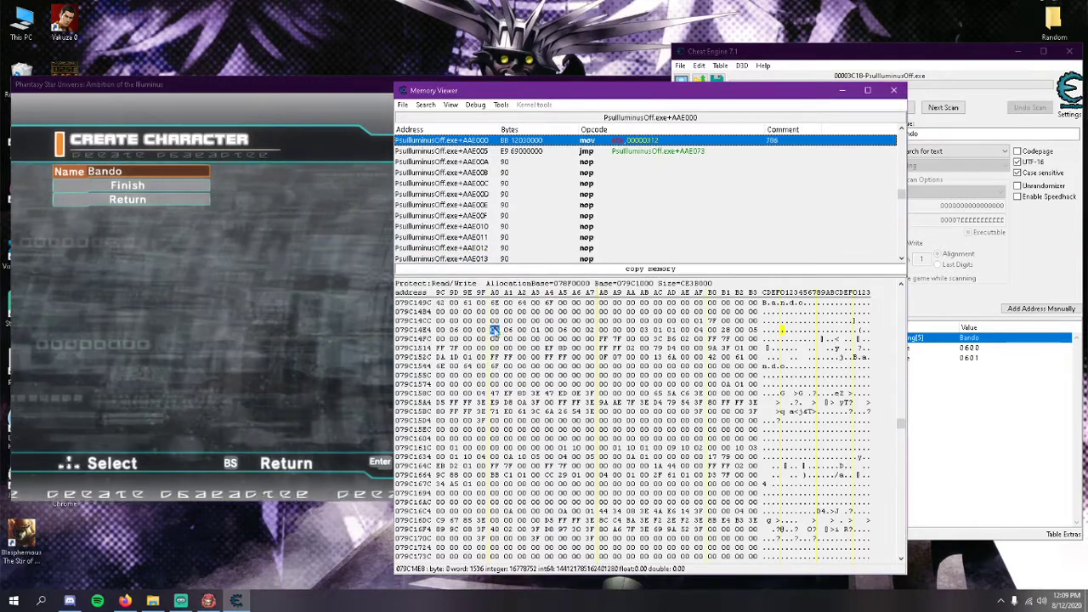
- Add address 079C14EC from the memory viewer to the address list as an Array of byte with length 4
left_click(548, 330)
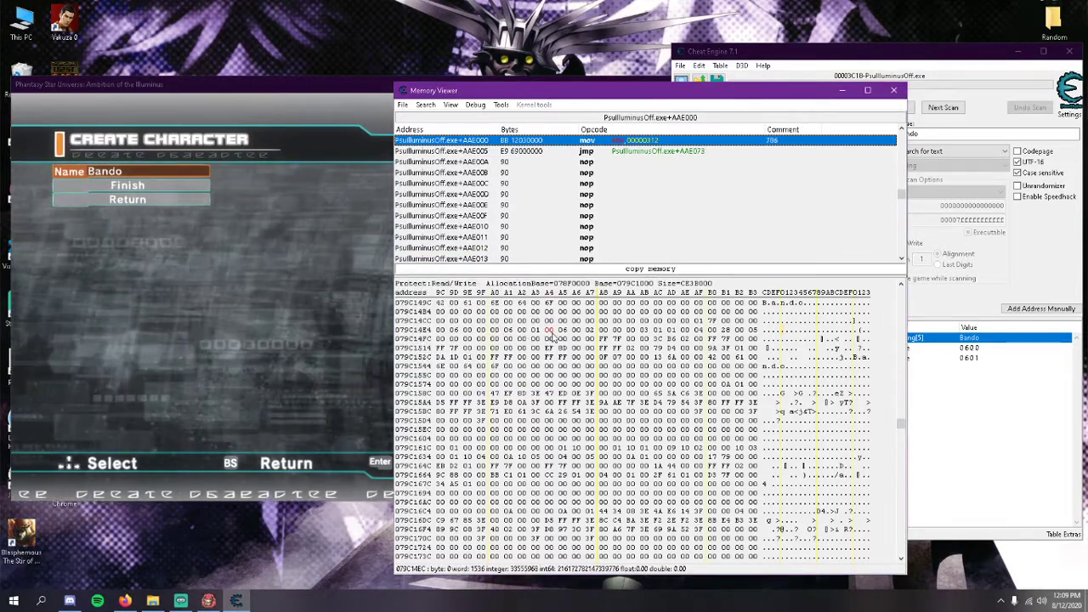
right_click(551, 336)
left_click(616, 546)
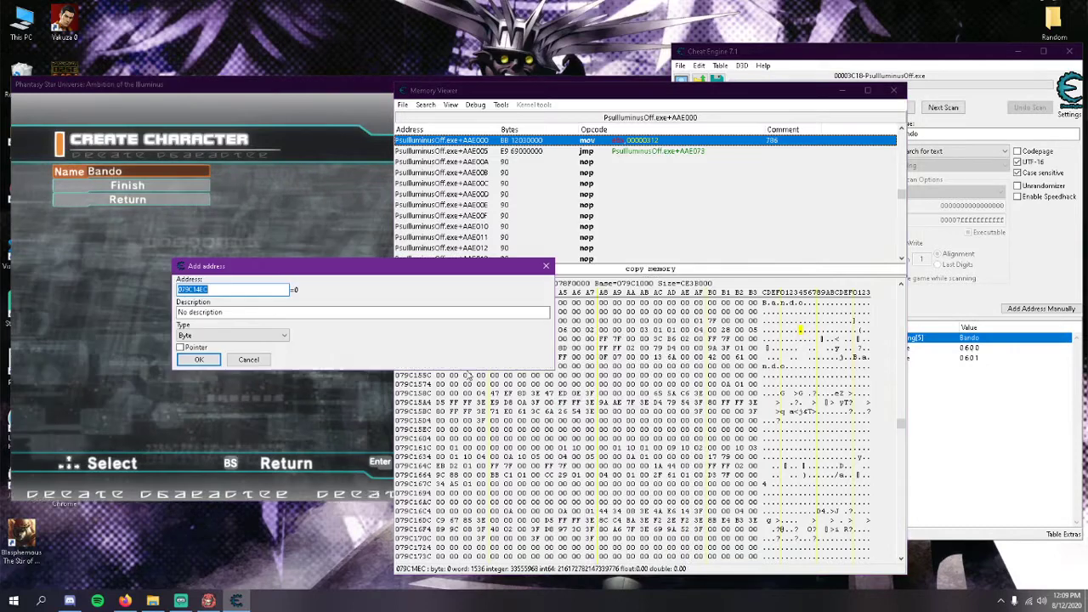
left_click(203, 338)
left_click(199, 414)
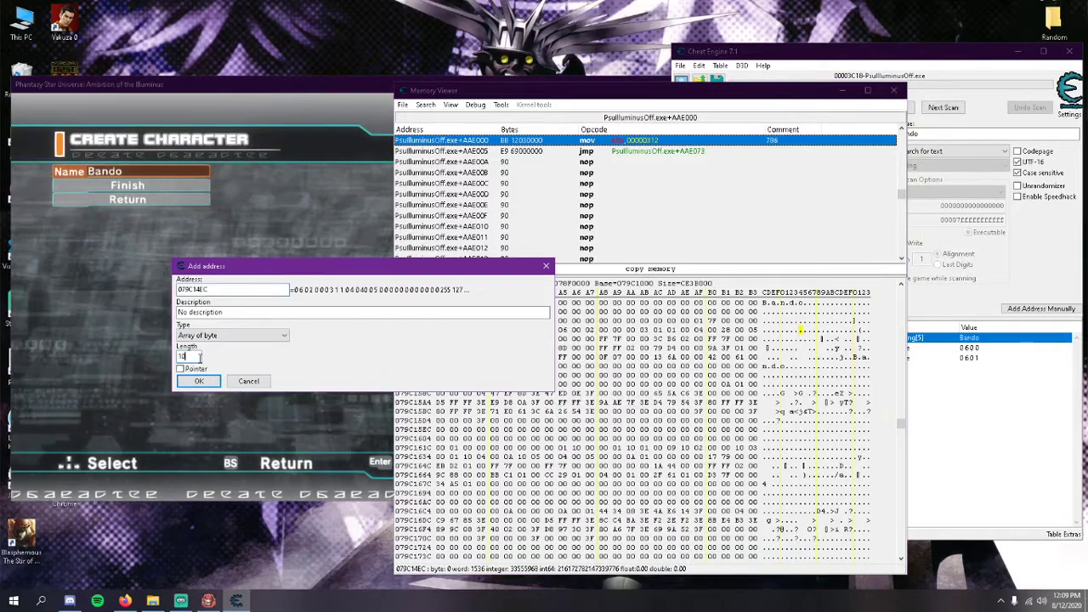
left_click(198, 381)
left_click(208, 601)
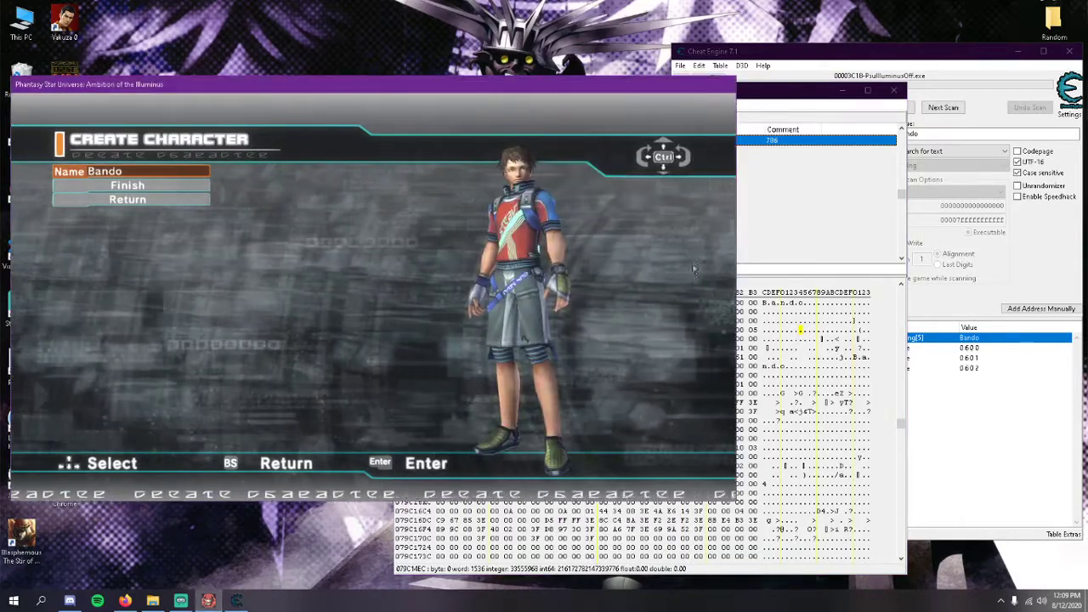
left_click(235, 601)
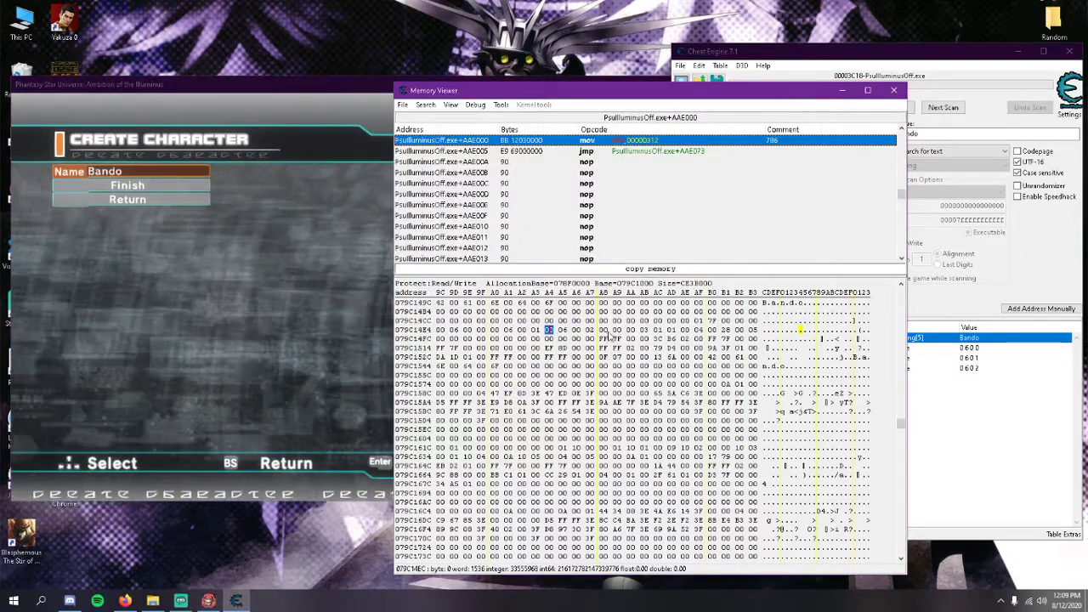
- Add address 079C14F0 from the memory viewer to the address list as an Array of byte with length 4
right_click(604, 332)
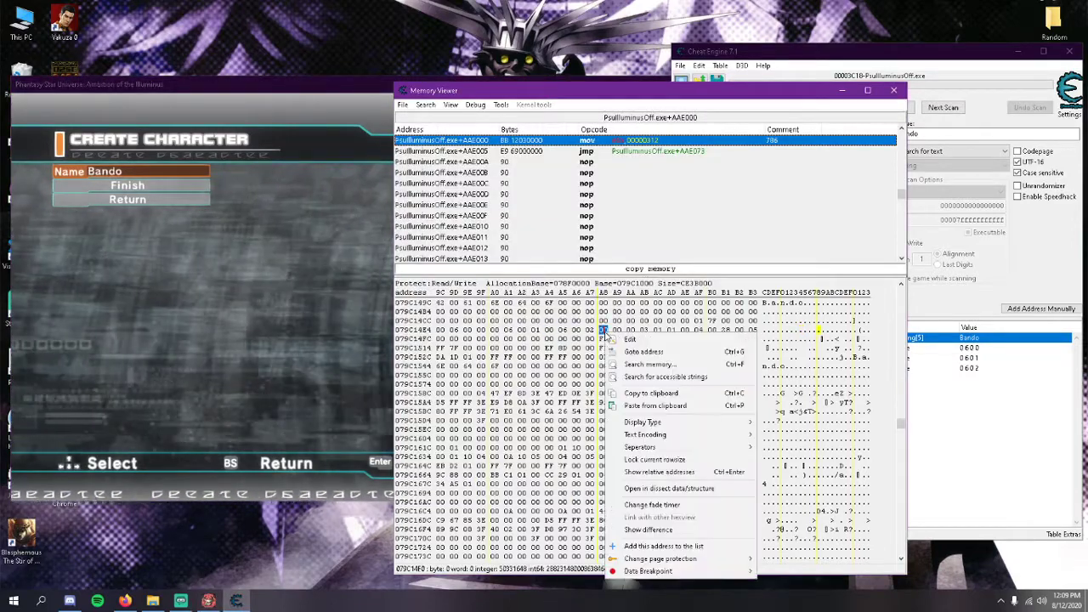
left_click(646, 545)
left_click(225, 335)
left_click(216, 432)
key("Tab")
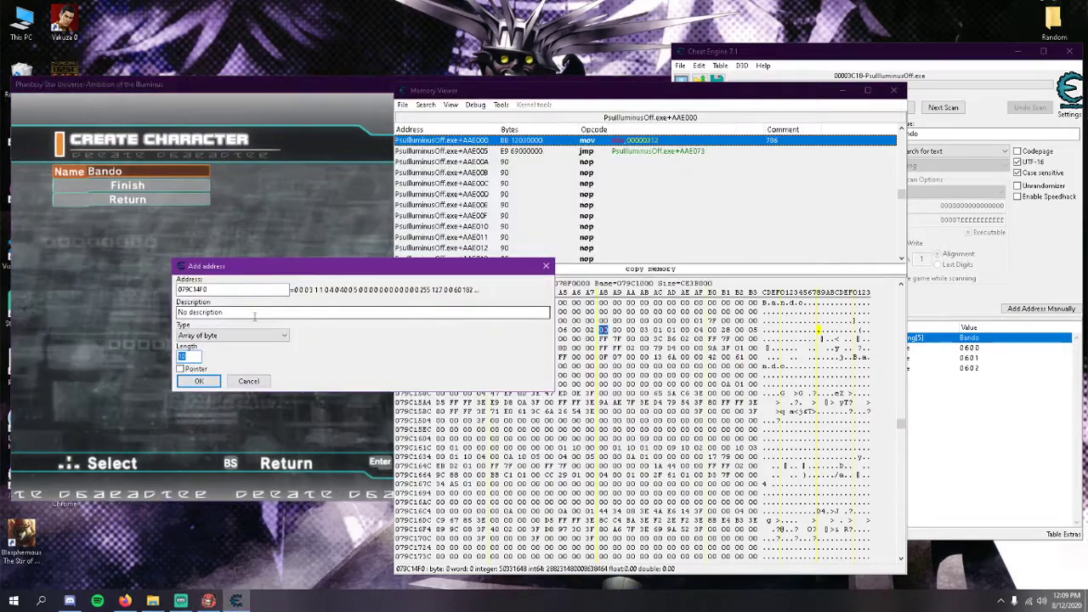
left_click(198, 381)
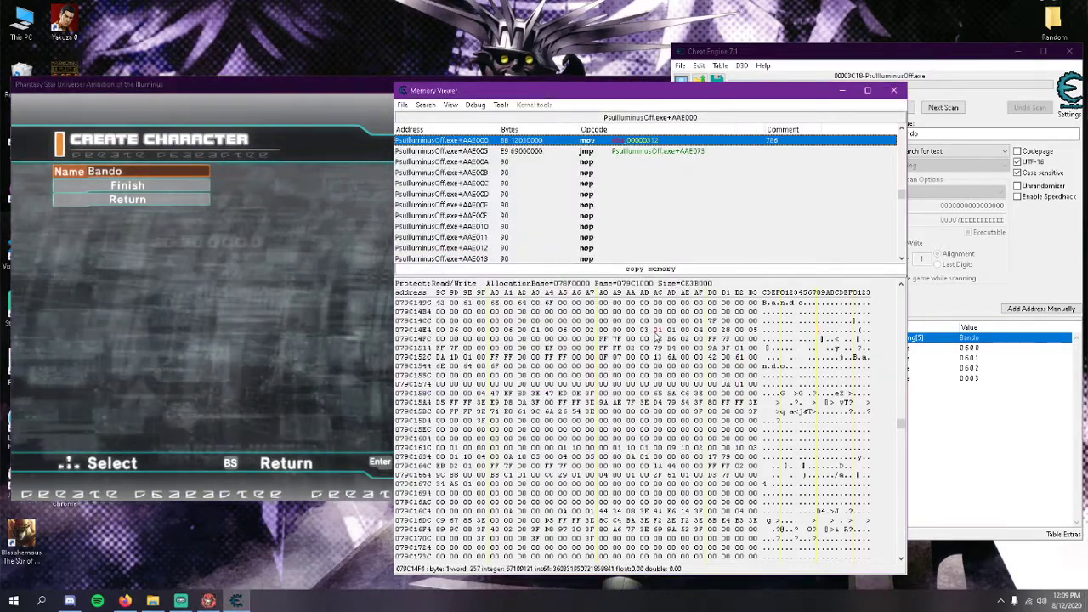
- Add address 079C14F4 from the memory viewer to the address list as an Array of byte with length 4
right_click(658, 331)
left_click(736, 549)
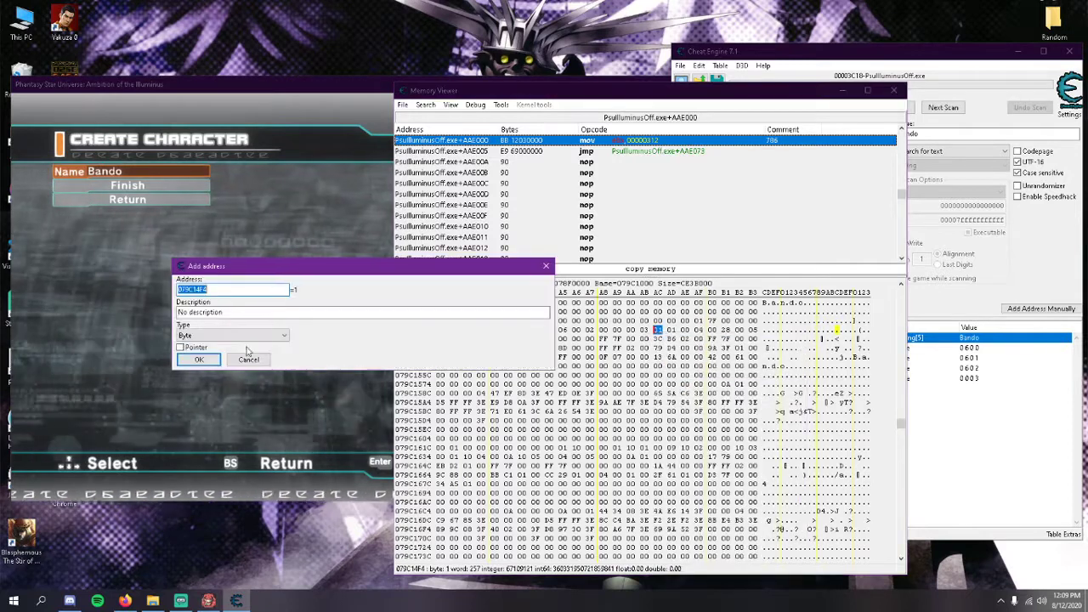
left_click(202, 337)
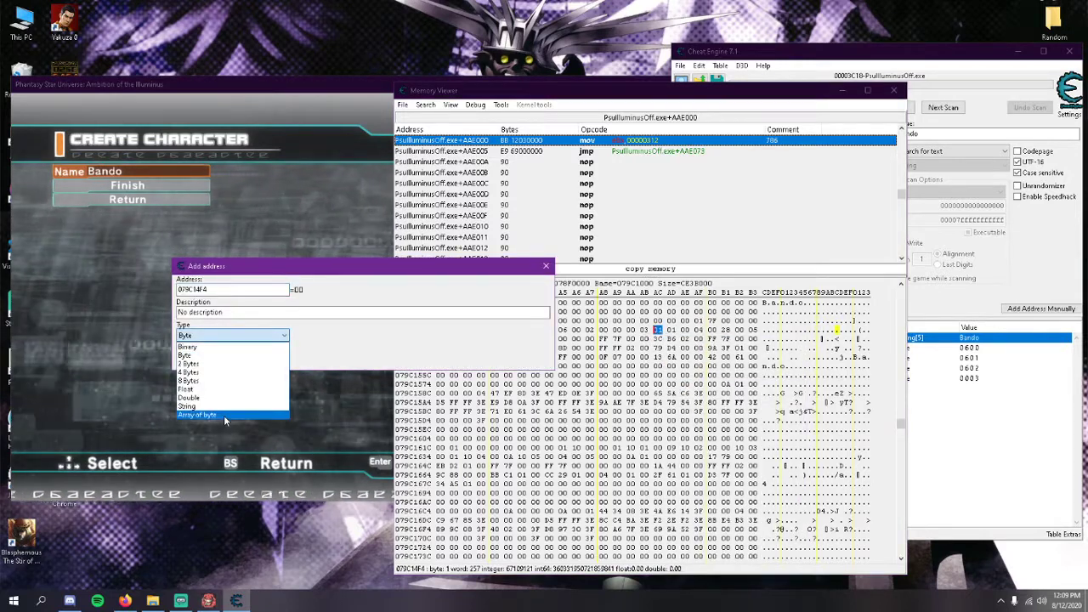
left_click(197, 414)
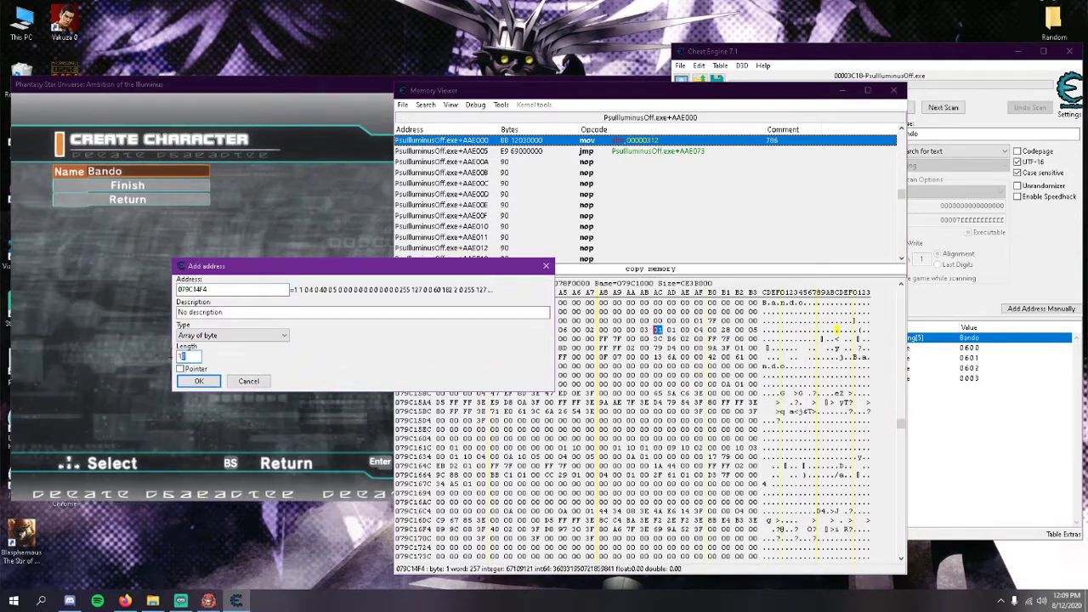
left_click(199, 381)
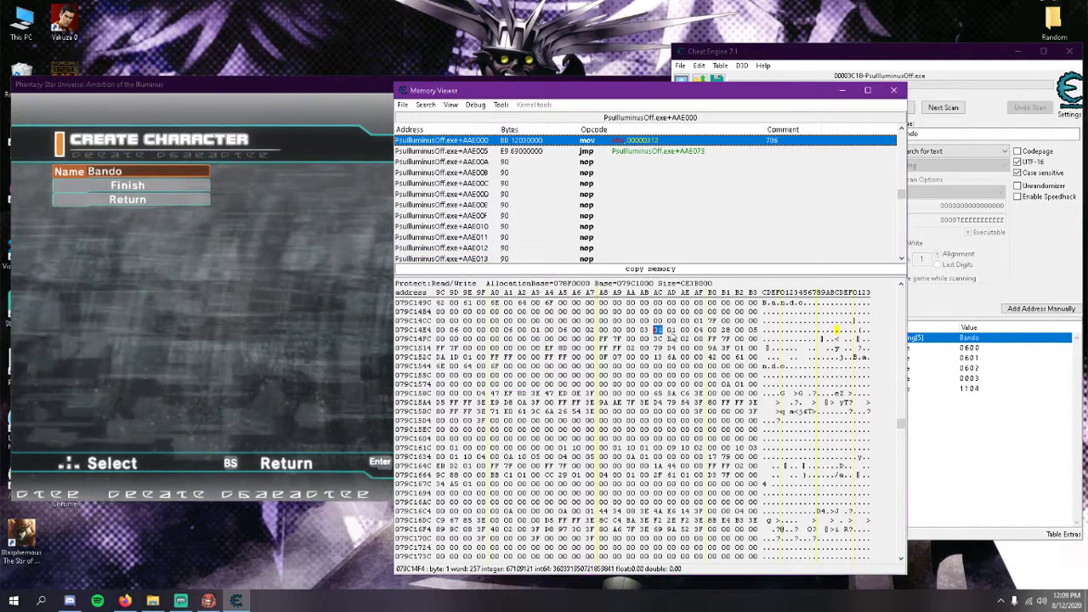
- Add address 079C14F8 from the memory viewer to the address list as an Array of byte with length 4
right_click(711, 329)
left_click(769, 546)
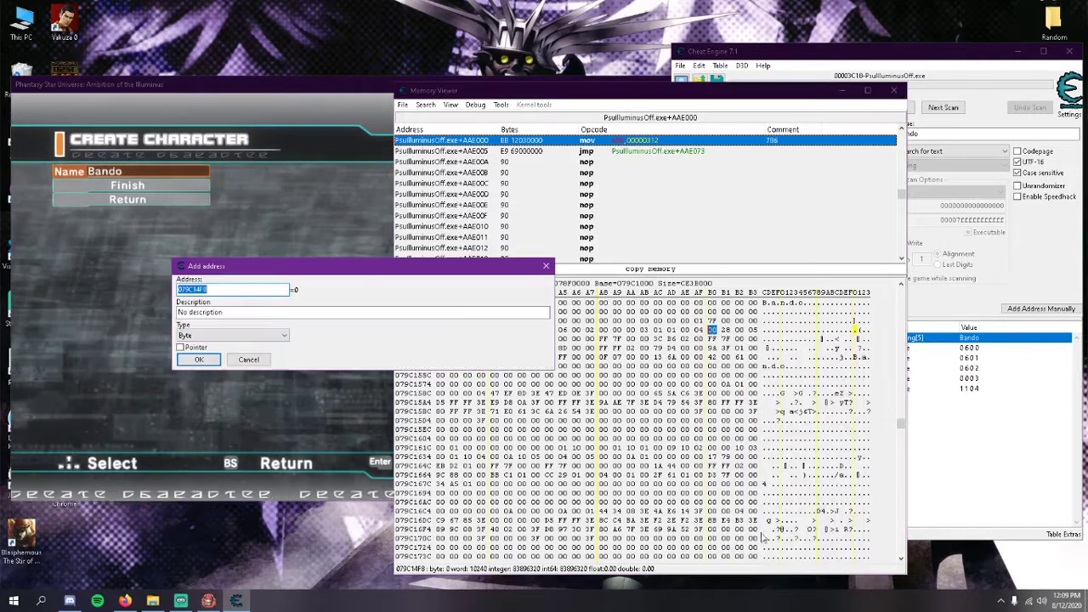
left_click(234, 336)
left_click(197, 414)
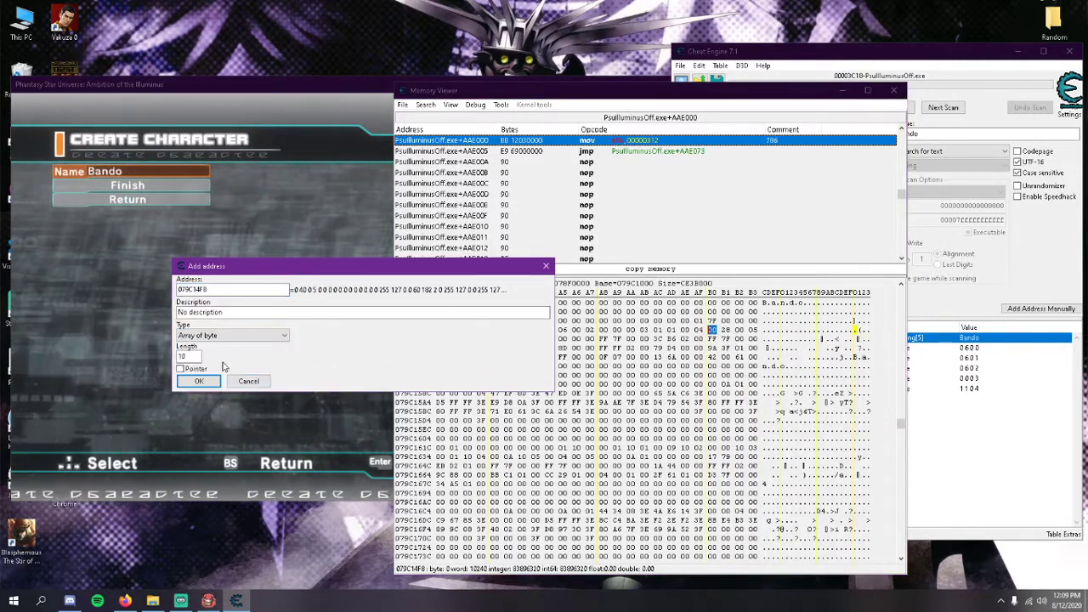
left_click(213, 382)
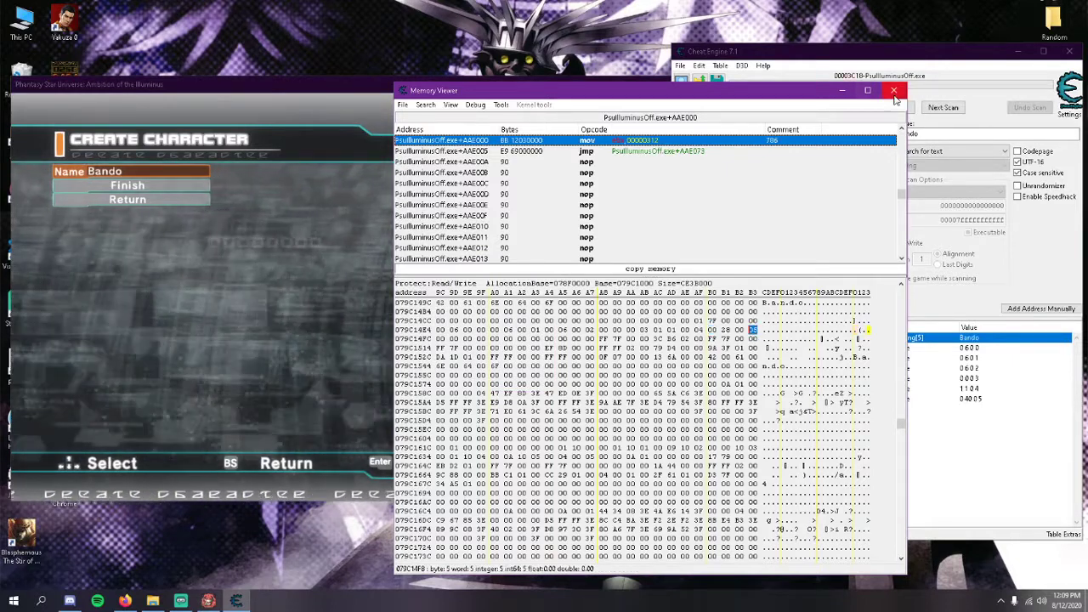
- Close the memory viewer and delete the "Bando" Unicode string record from the address list
left_click(893, 90)
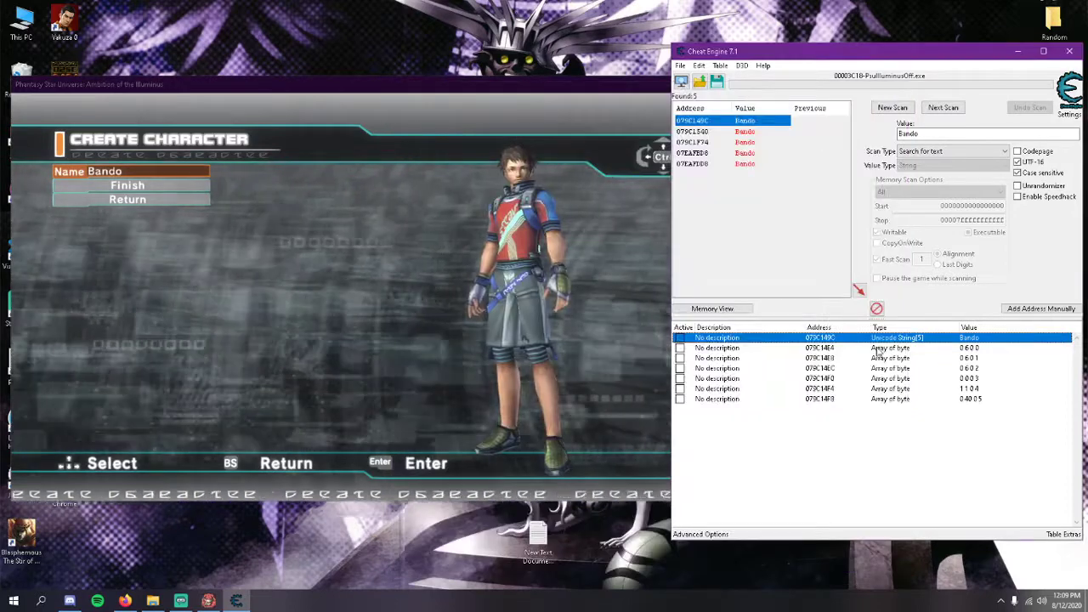
key("Delete")
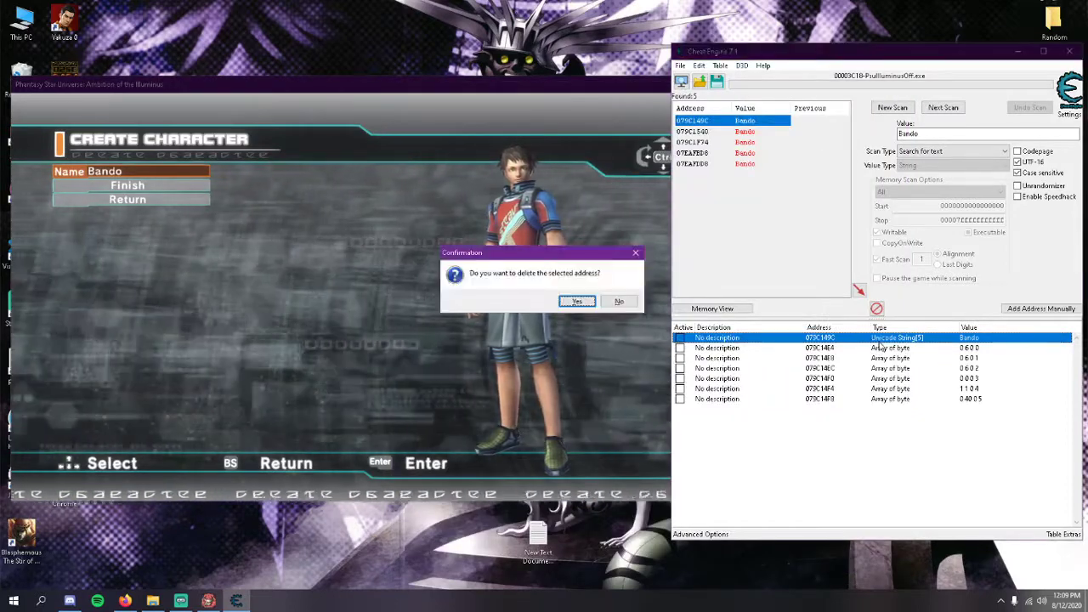
key("Return")
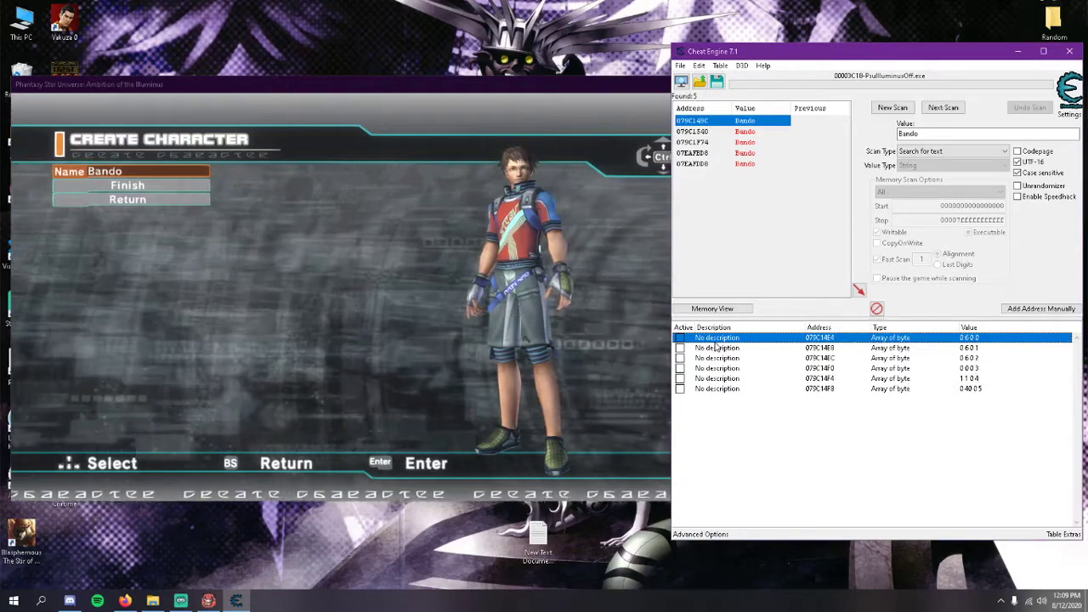
- Set the descriptions of the six byte-array records to 00, 01, 02, 03, 04 and 05 in list order
double_click(714, 341)
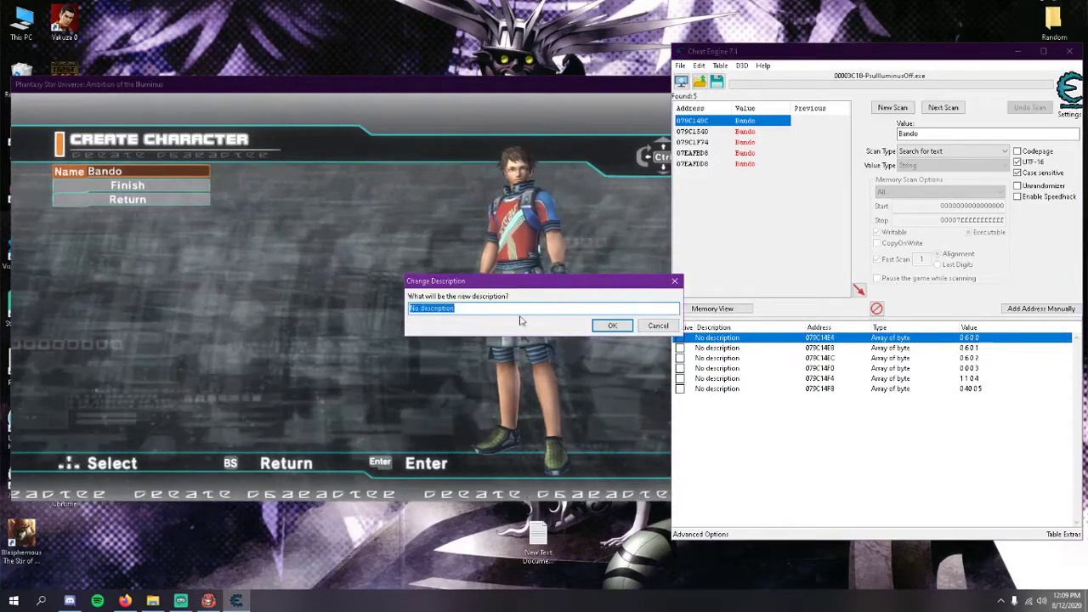
left_click(610, 326)
double_click(713, 349)
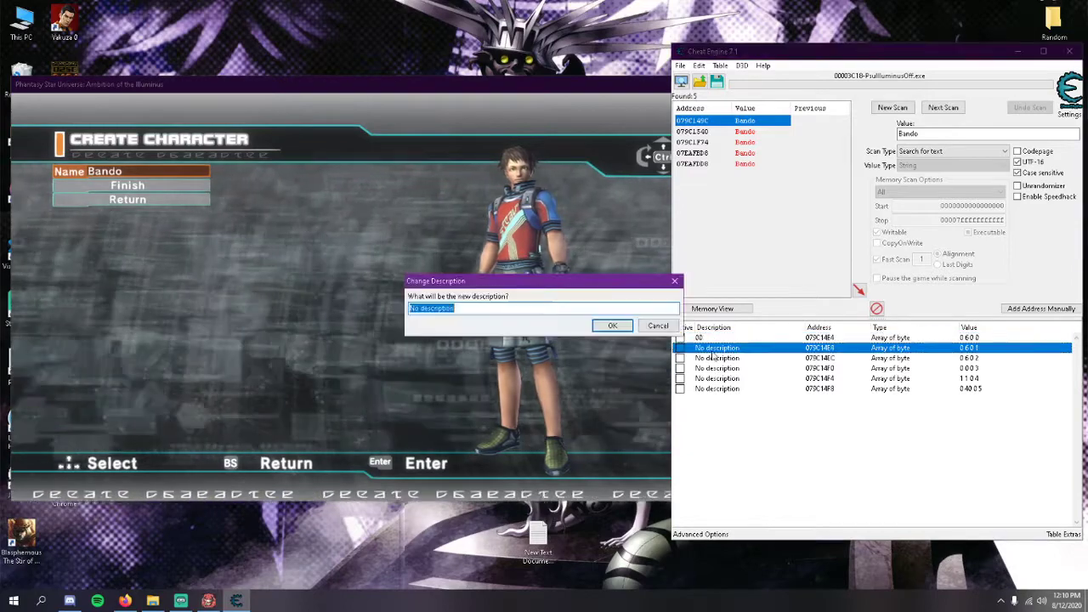
left_click(614, 327)
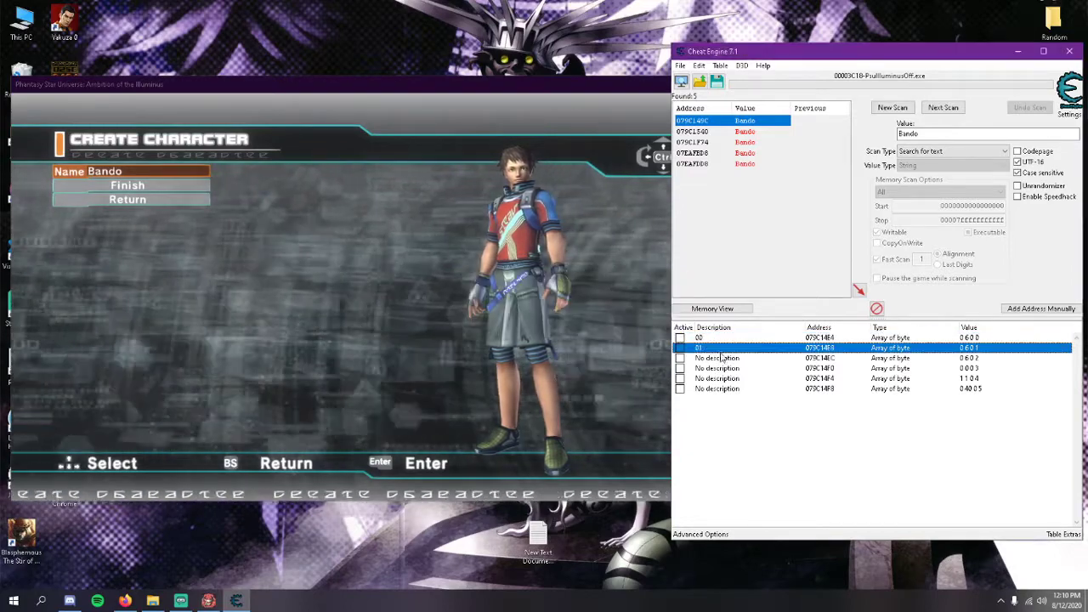
double_click(718, 357)
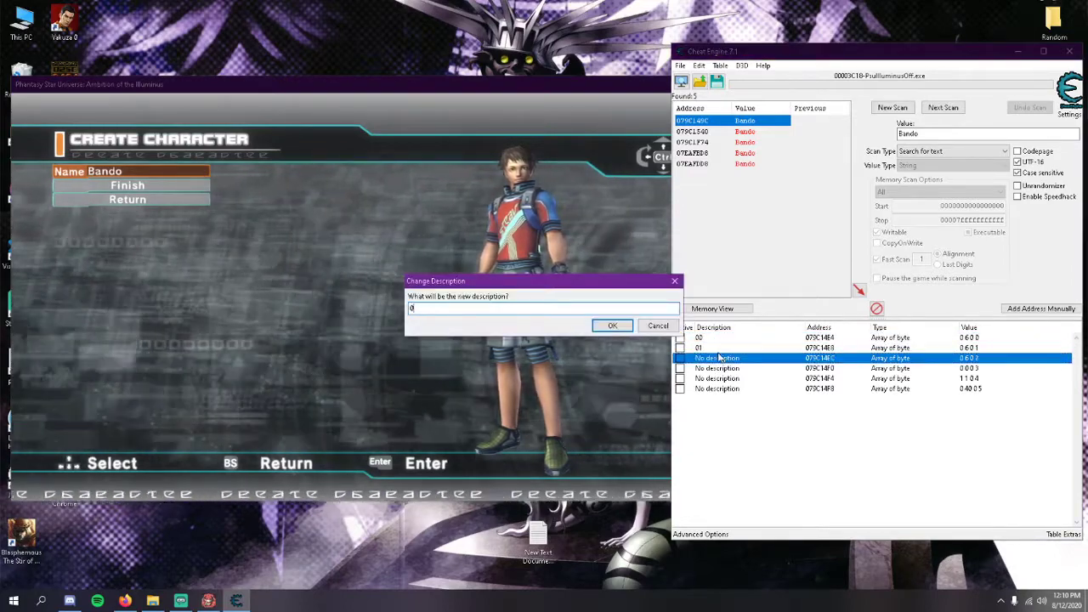
left_click(612, 326)
double_click(707, 379)
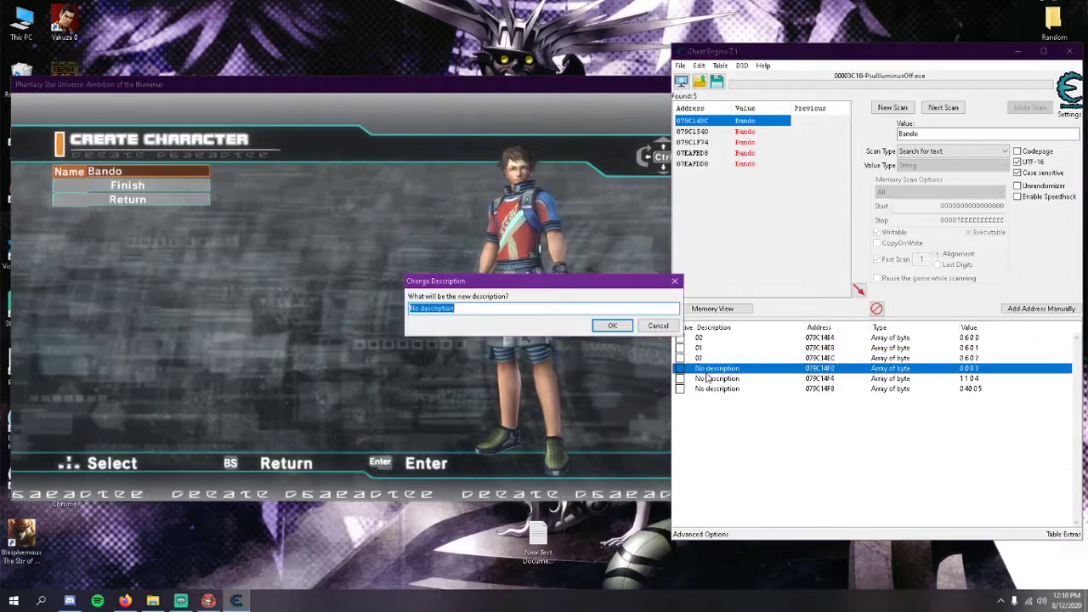
left_click(612, 326)
double_click(714, 378)
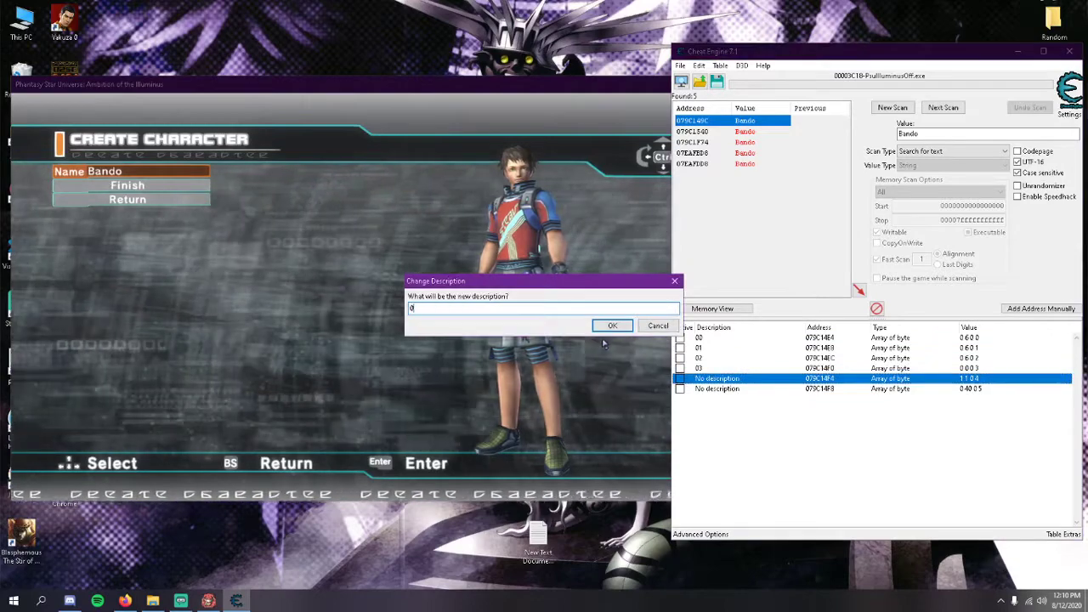
double_click(729, 390)
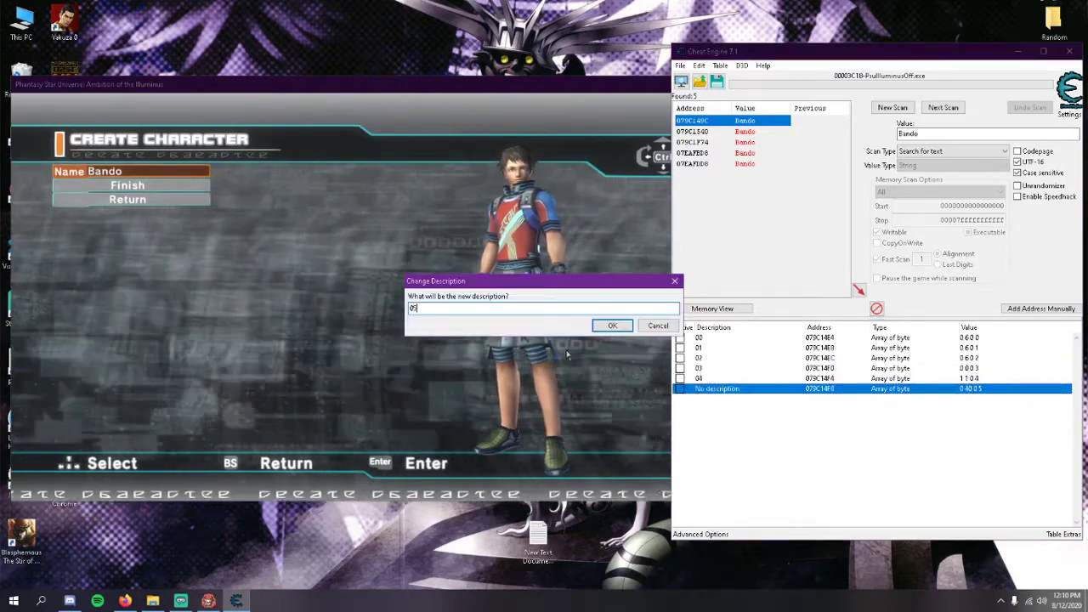
left_click(614, 327)
- Show the values of all six byte-array records, 00 through 05, as hexadecimal
left_click(887, 340)
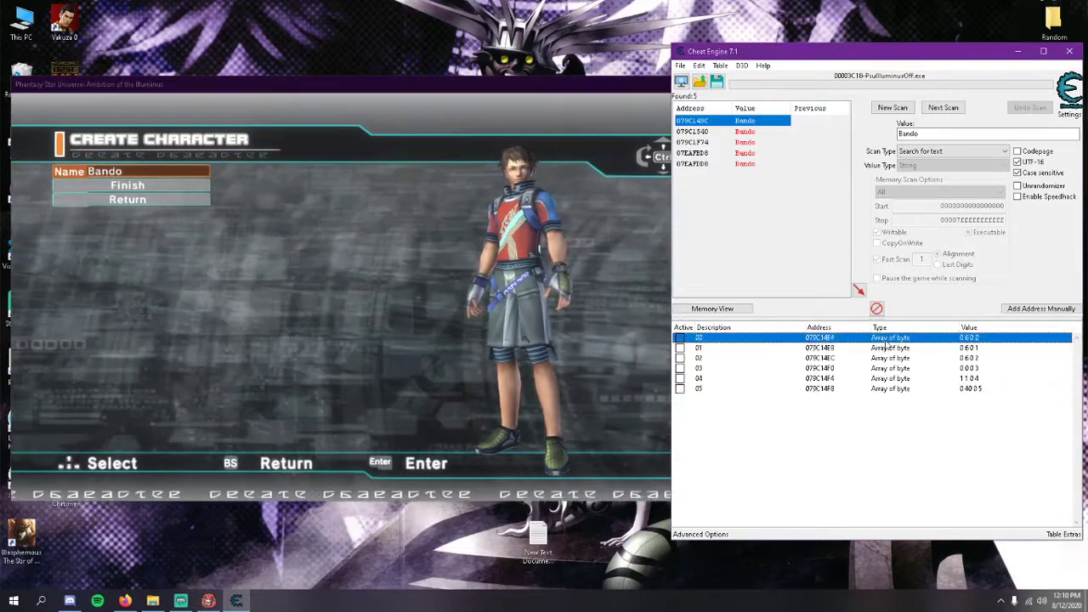
right_click(887, 340)
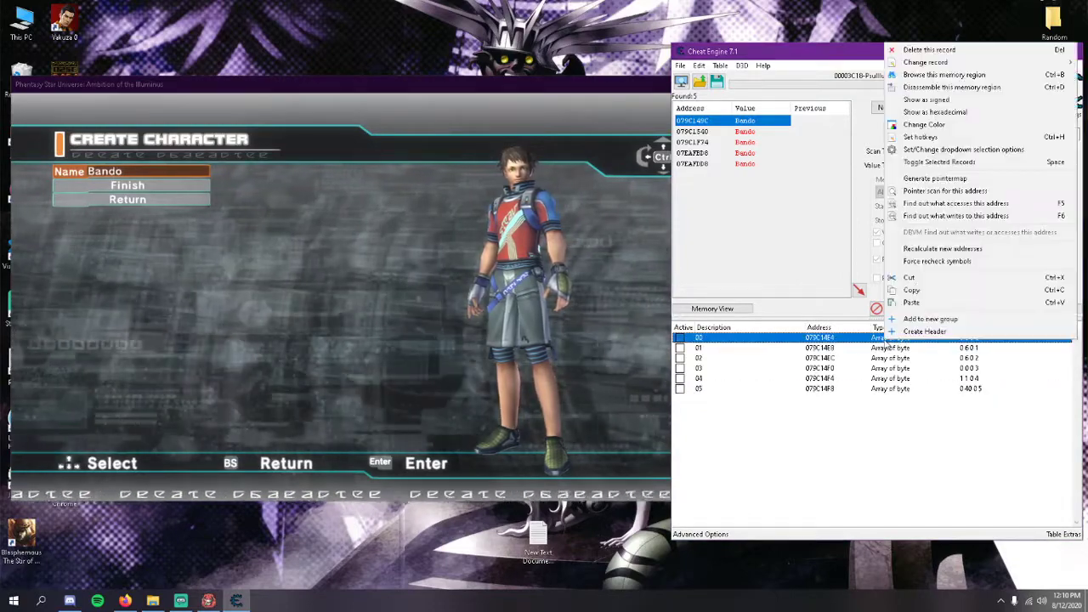
left_click(964, 112)
left_click(895, 349)
right_click(896, 350)
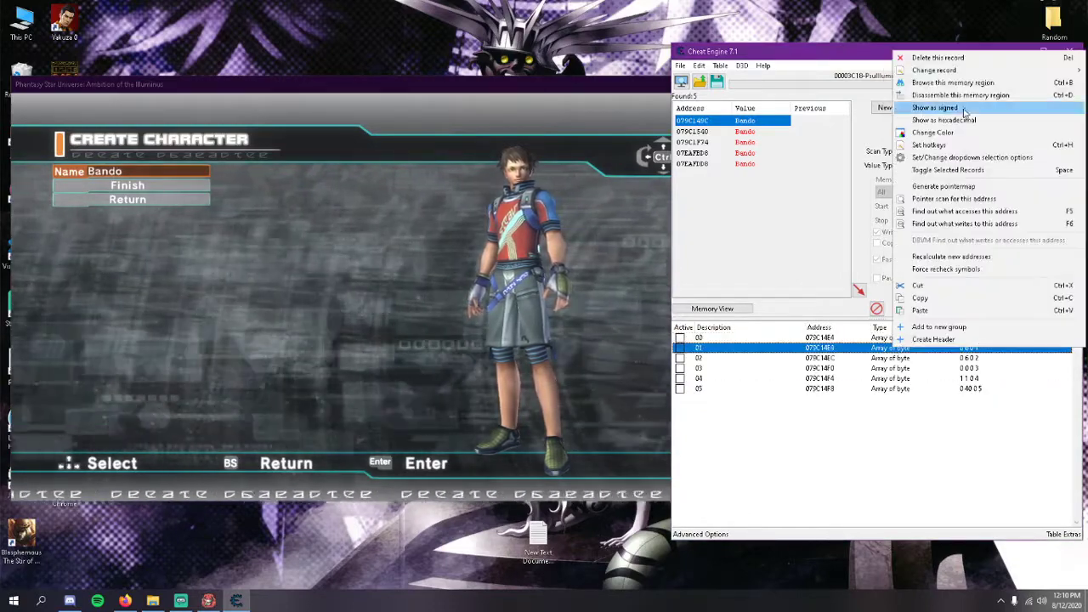
left_click(963, 120)
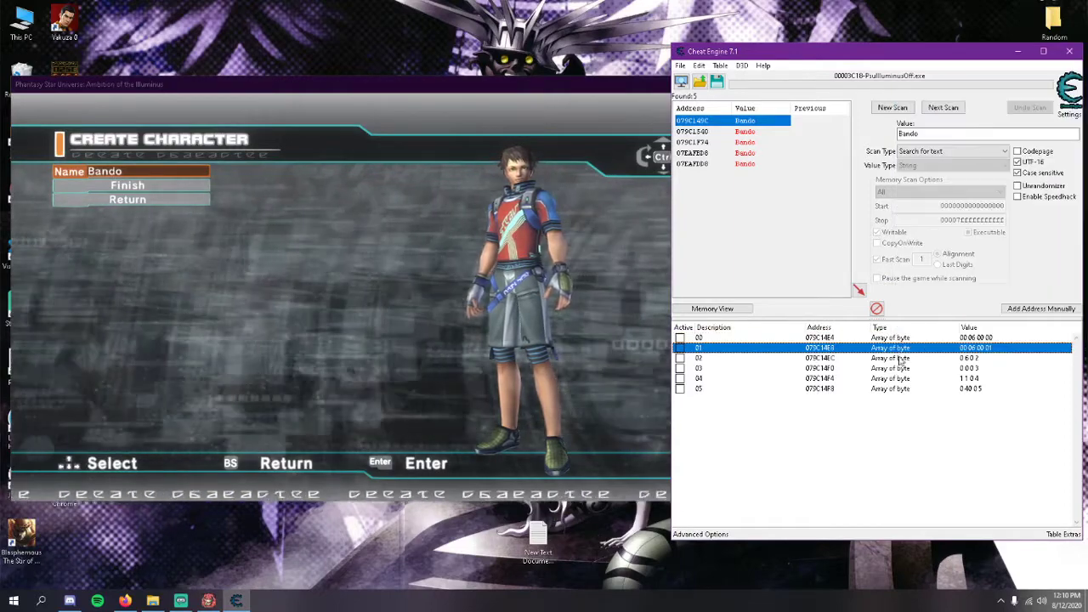
right_click(899, 357)
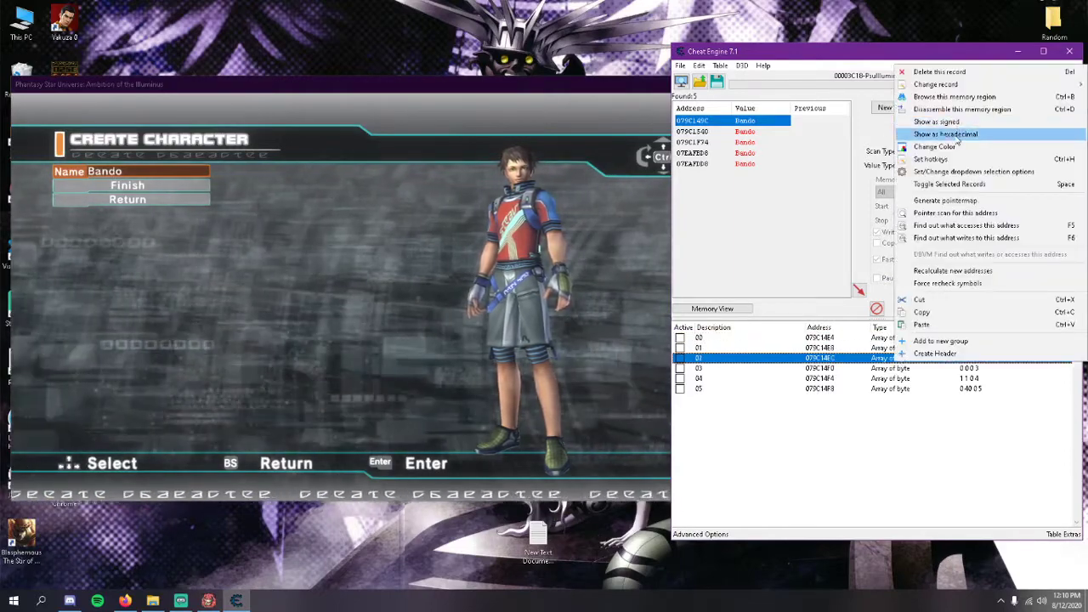
left_click(955, 120)
right_click(892, 368)
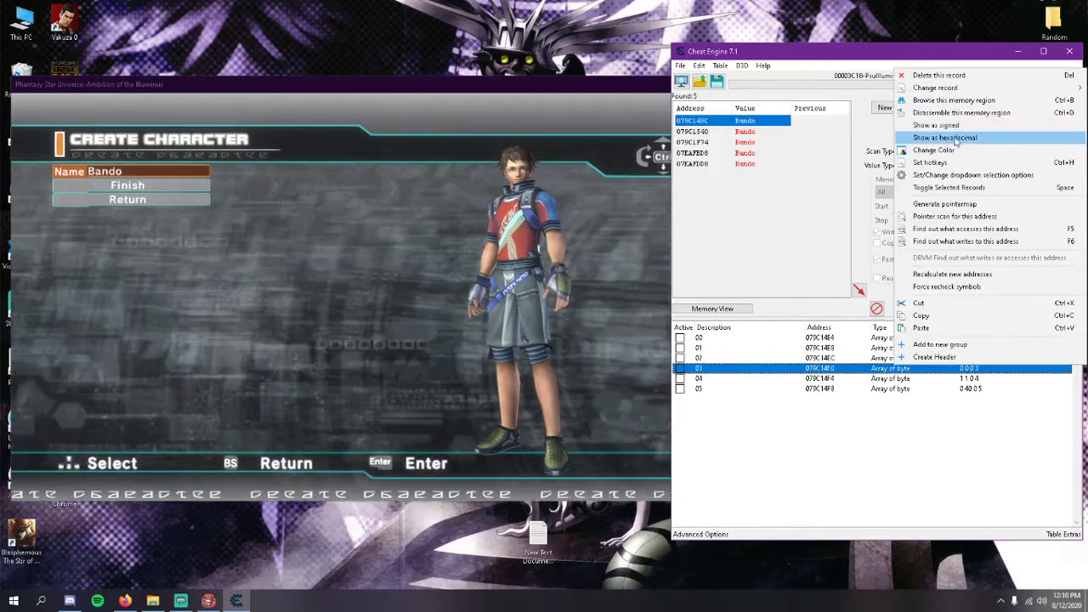
left_click(950, 146)
right_click(894, 378)
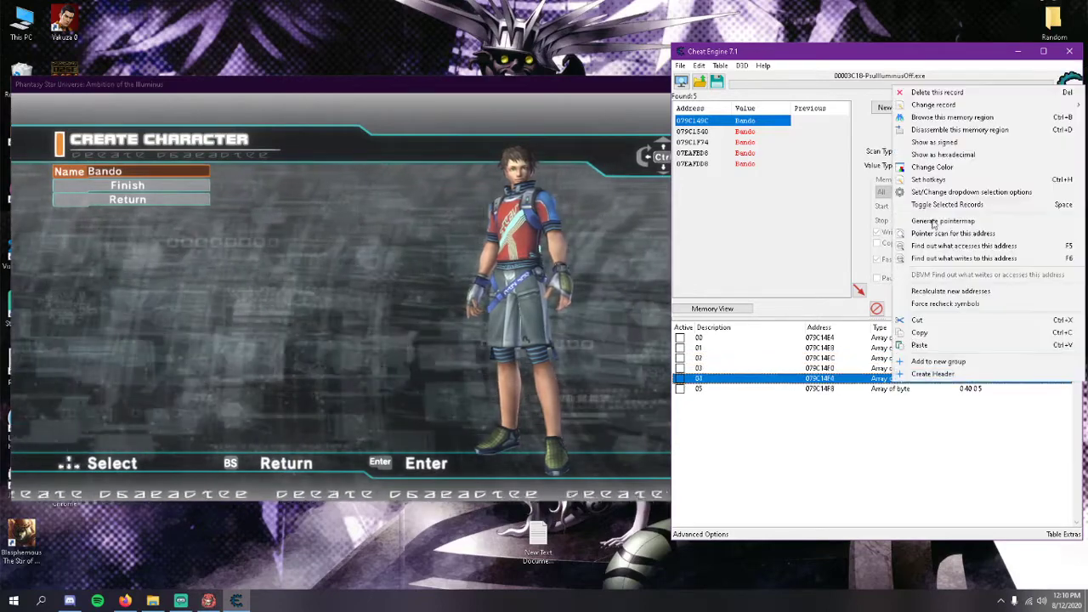
left_click(936, 158)
right_click(899, 389)
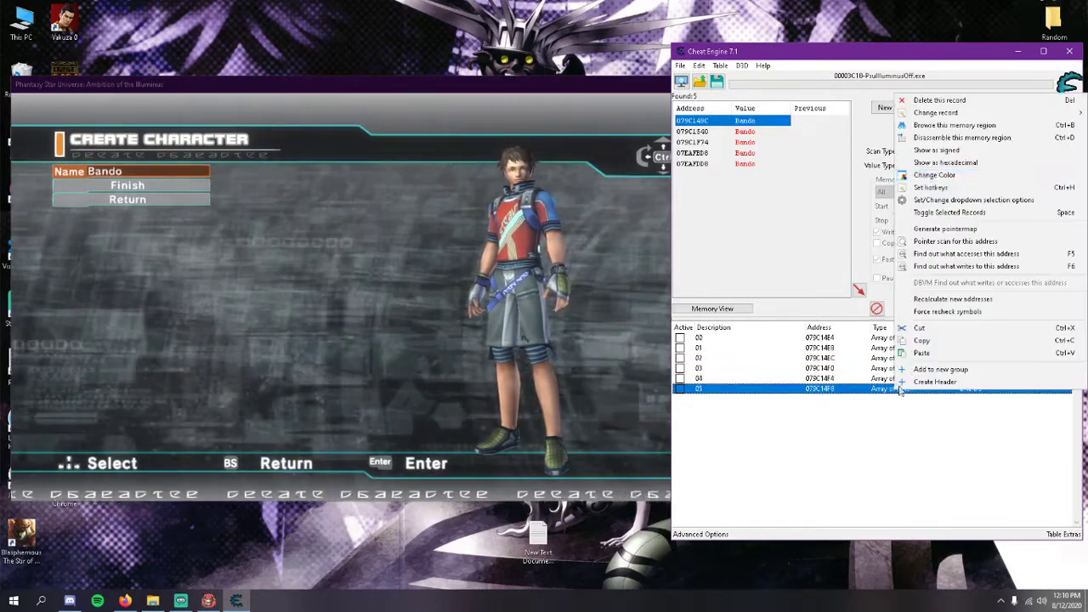
left_click(959, 164)
- Attach the debugger to find out what writes to record 00, and stop the trace once the writing instruction is captured
left_click(896, 338)
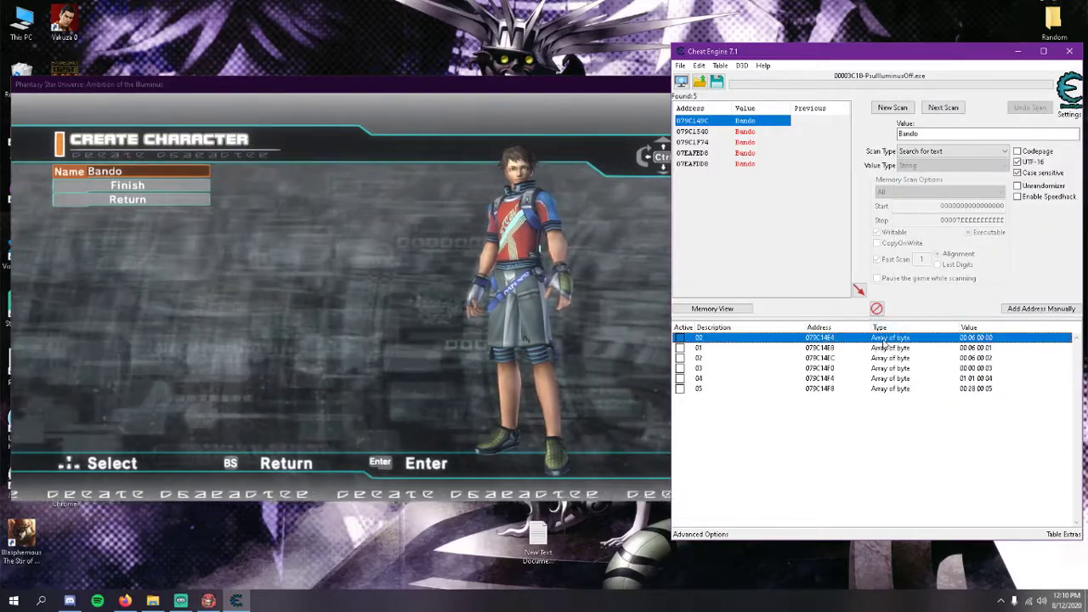
right_click(882, 342)
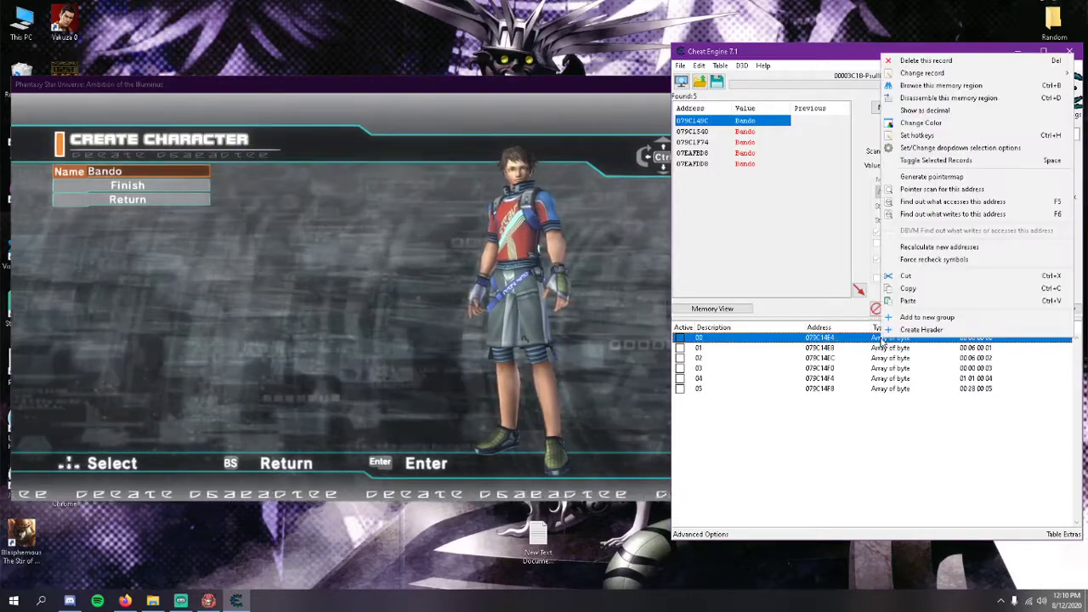
left_click(937, 215)
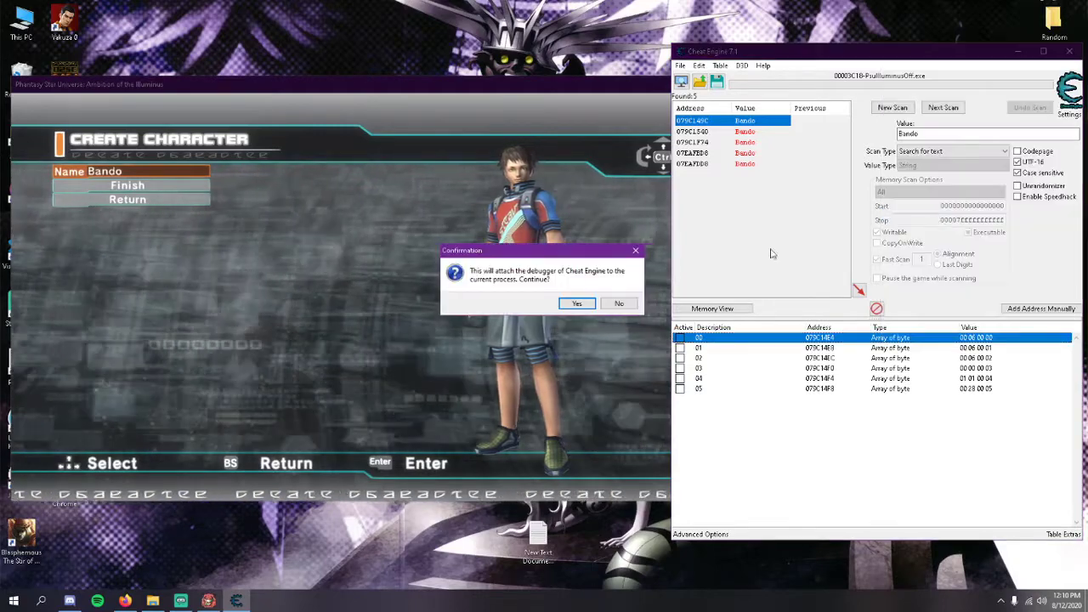
left_click(577, 303)
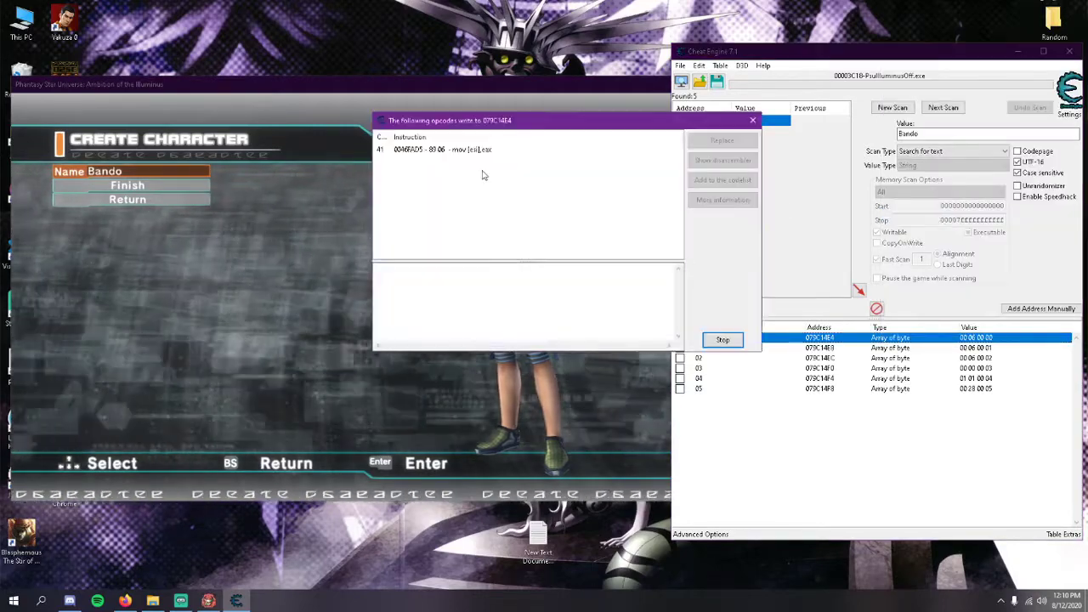
left_click(721, 339)
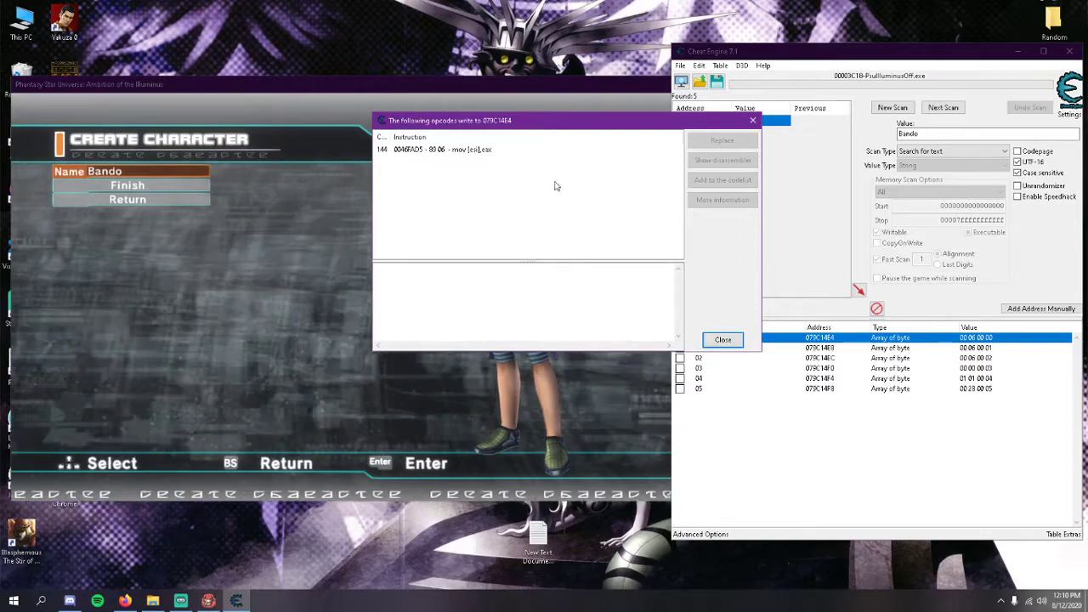
- Disable the captured mov [esi],eax instruction for record 00 using Replace, keeping the suggested code name, and close the opcode list
left_click(478, 150)
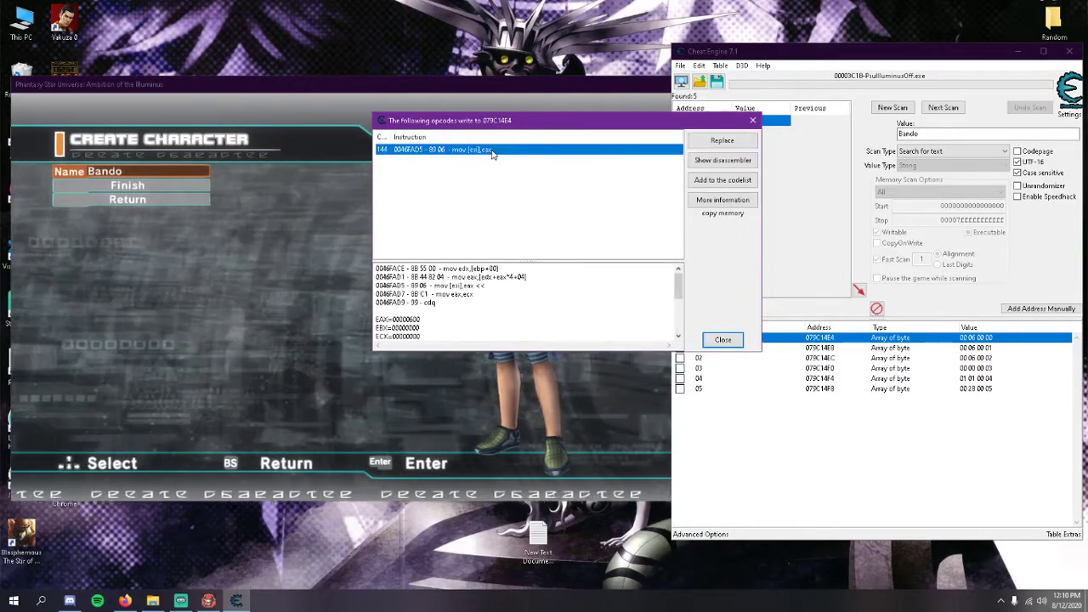
left_click(721, 142)
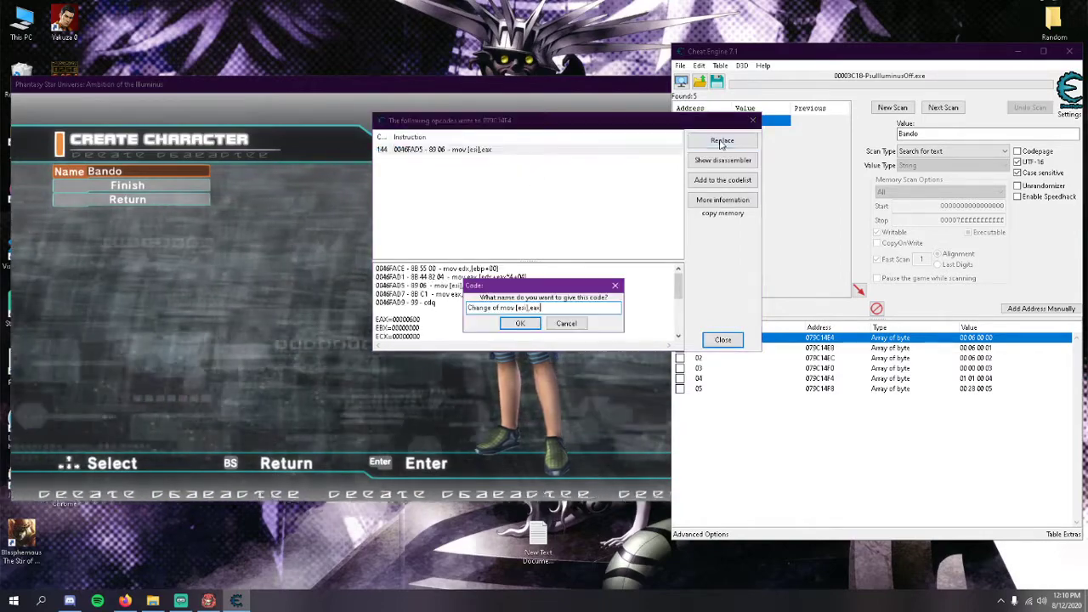
left_click(521, 323)
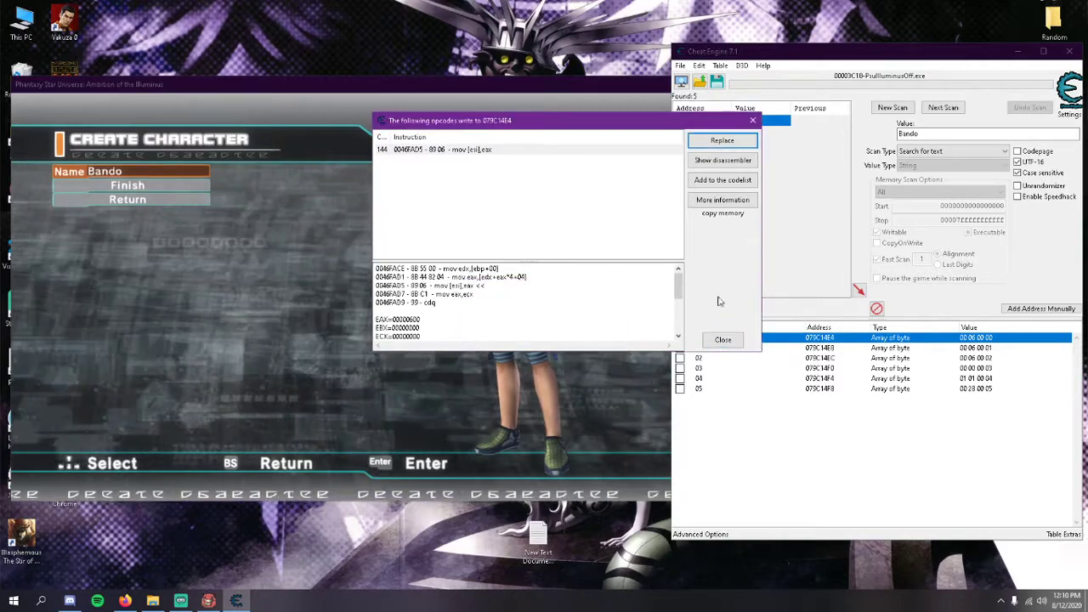
left_click(721, 340)
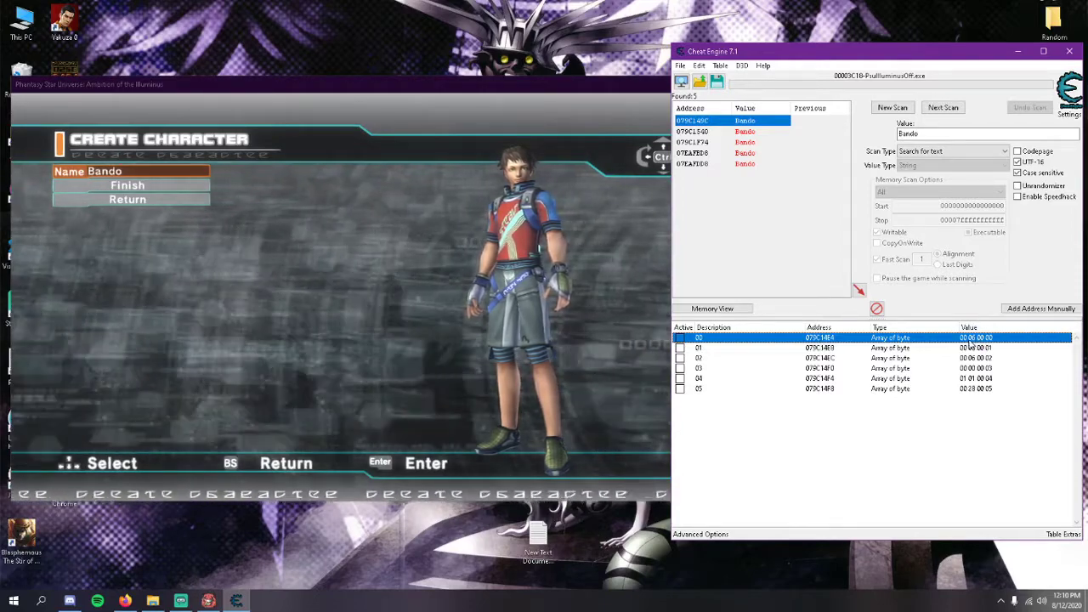
- Find what writes to record 01 and disable its mov [esi+04],eax instruction using Replace with the suggested code name
left_click(890, 348)
right_click(889, 349)
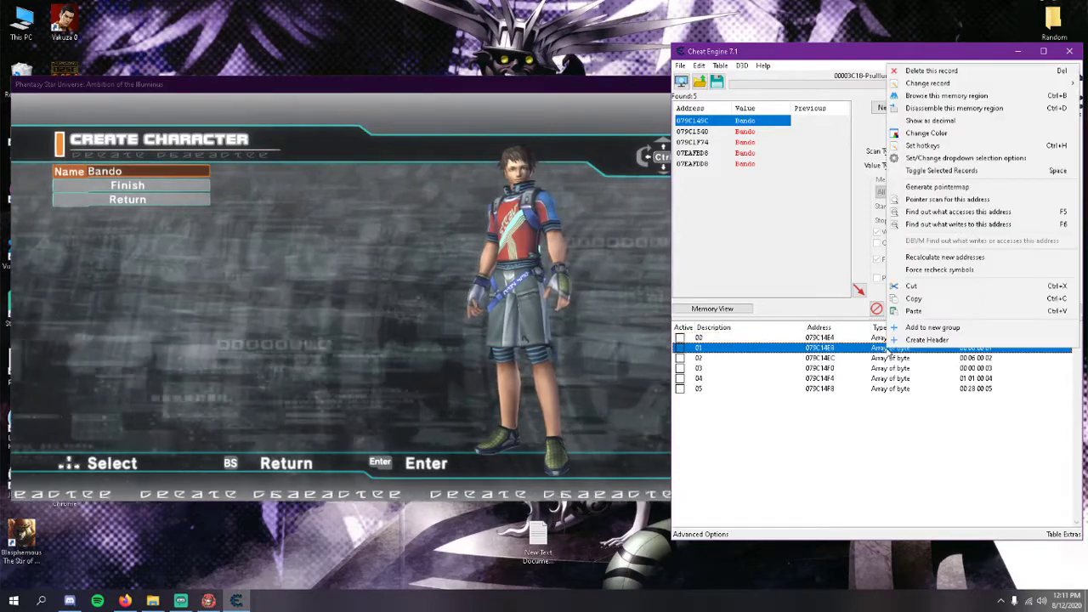
left_click(973, 225)
left_click(723, 339)
left_click(496, 150)
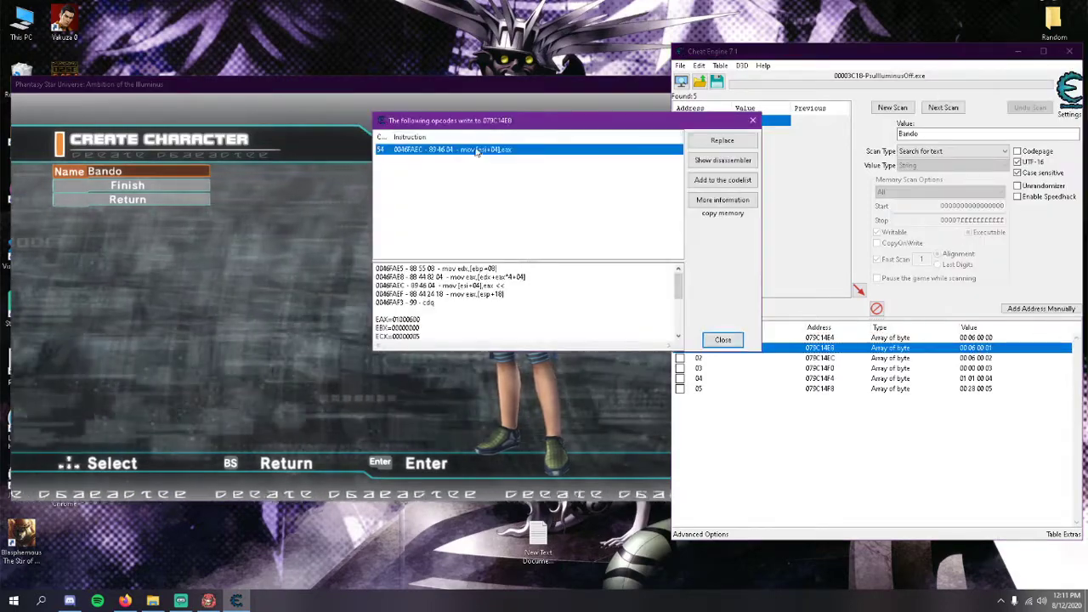
left_click(722, 140)
left_click(518, 325)
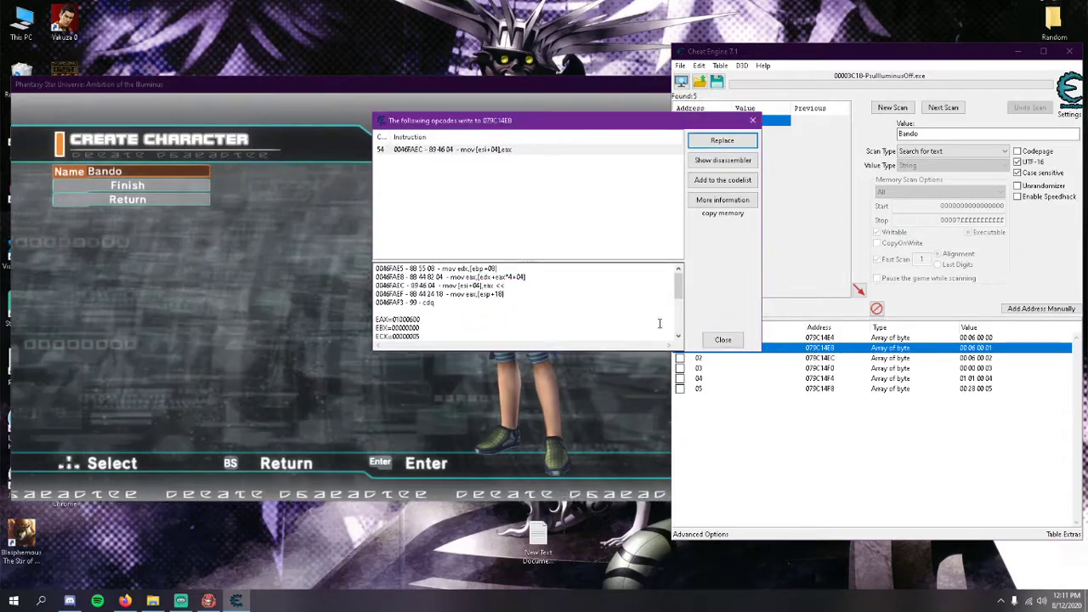
left_click(722, 339)
- Find what writes to record 02 and disable its mov [esi+08],eax instruction using Replace with the suggested code name
left_click(851, 357)
right_click(853, 357)
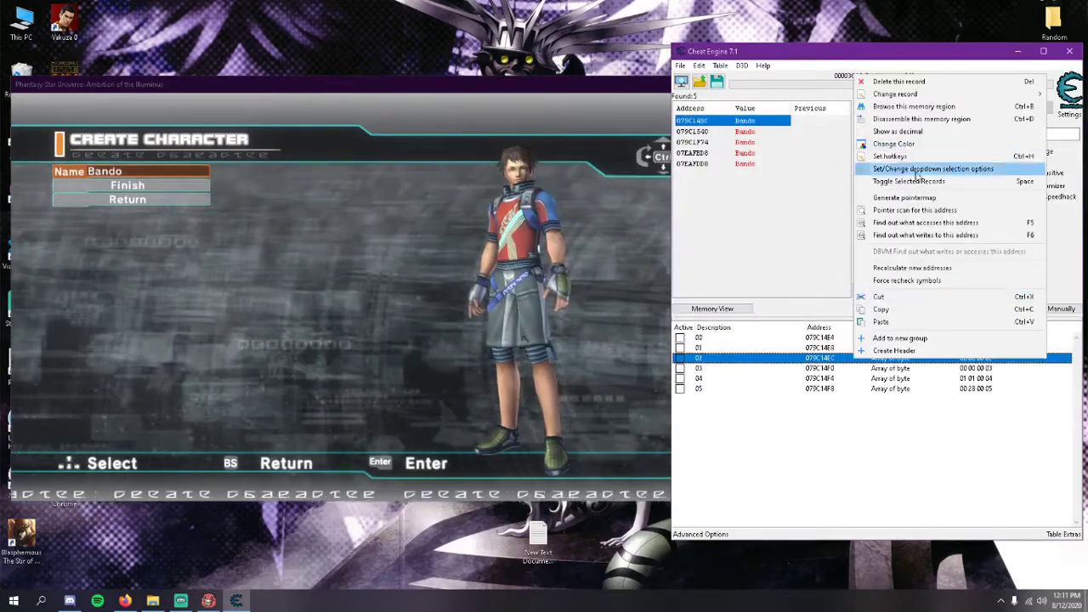
left_click(926, 235)
left_click(721, 340)
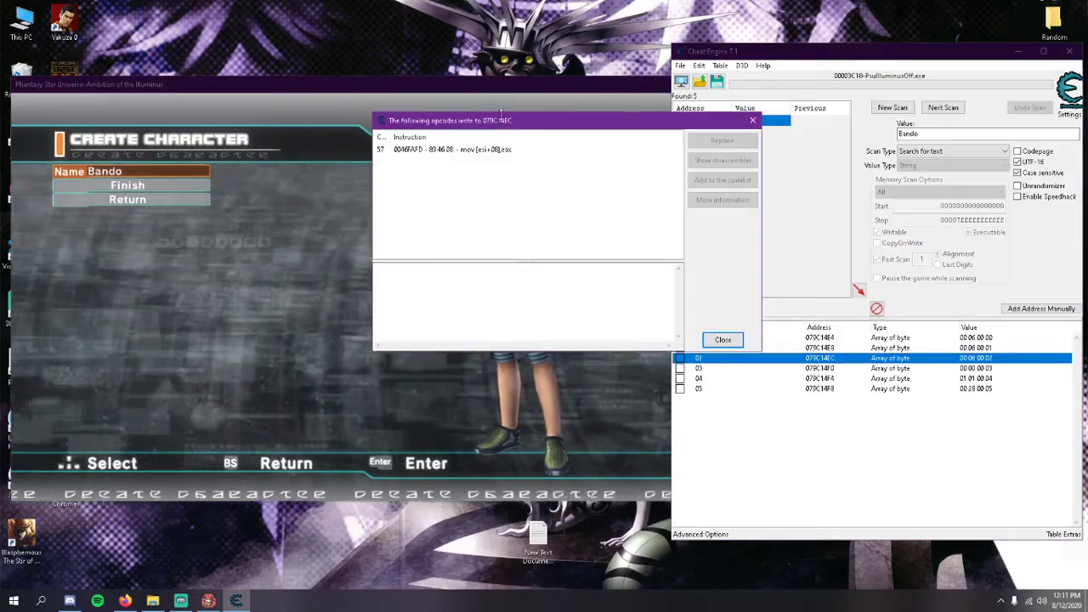
left_click(507, 150)
left_click(722, 140)
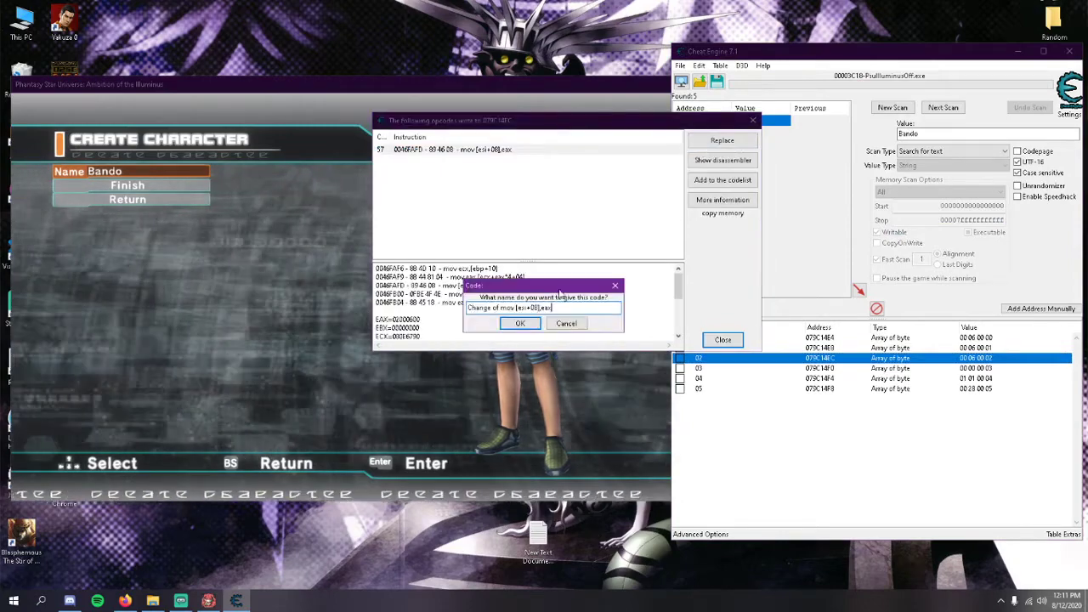
left_click(522, 323)
left_click(722, 339)
- Find what writes to record 03 and disable its mov [esi+0C],ecx instruction using Replace with the suggested code name
right_click(832, 367)
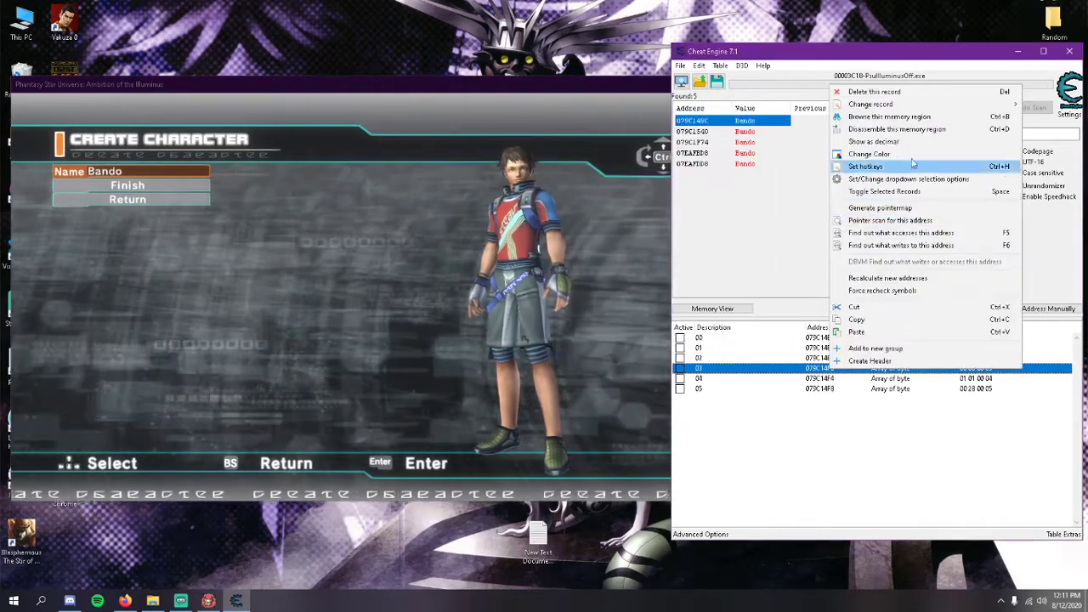
left_click(903, 245)
left_click(723, 339)
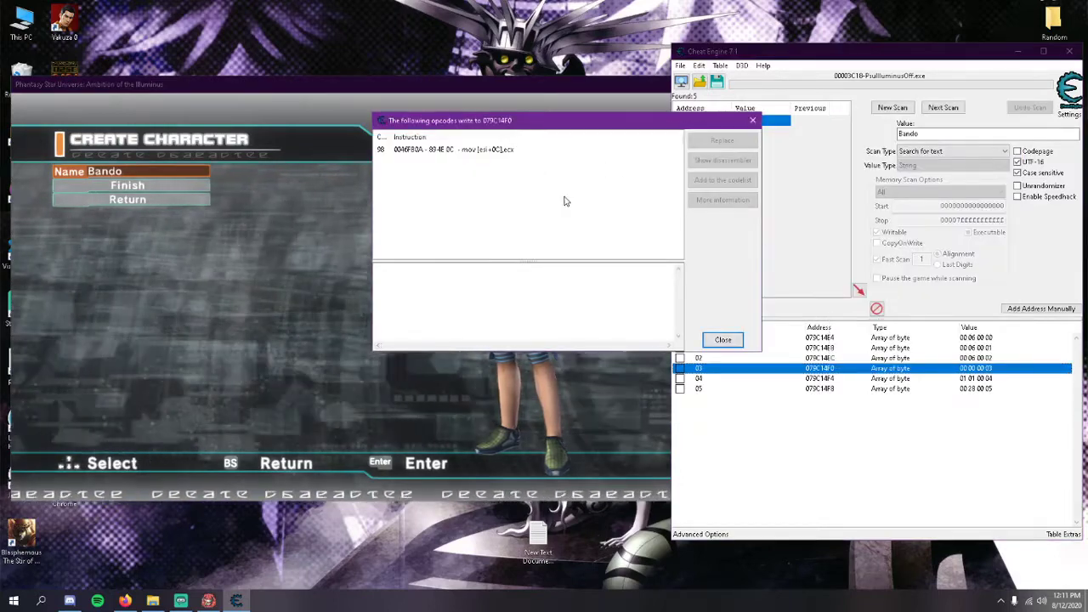
left_click(497, 150)
left_click(722, 179)
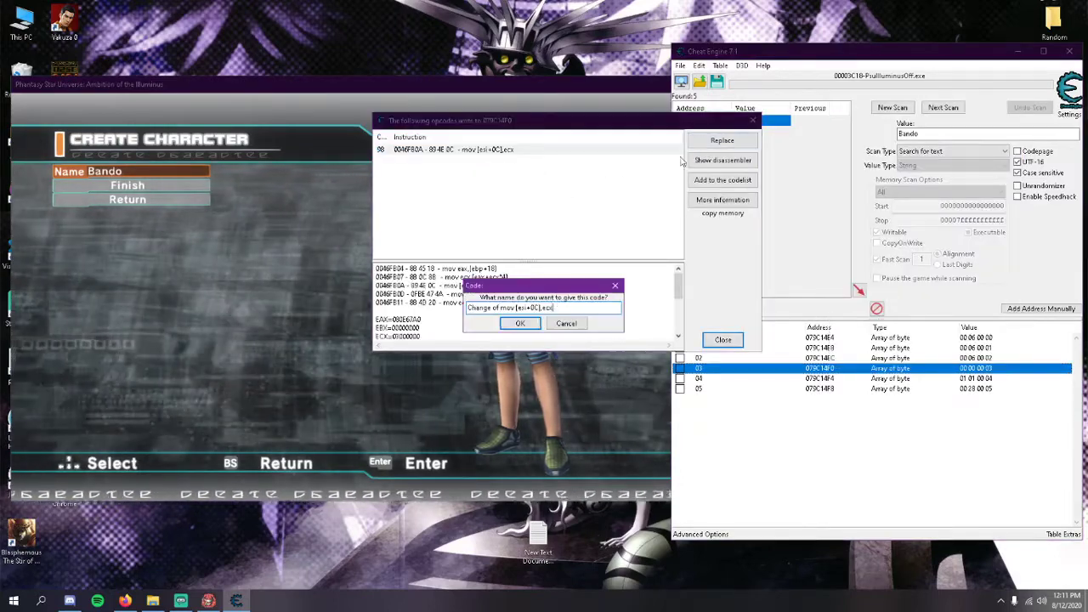
left_click(520, 323)
left_click(722, 339)
- Find what writes to record 04 and disable its mov [esi+10],eax instruction using Replace with the suggested code name
left_click(810, 379)
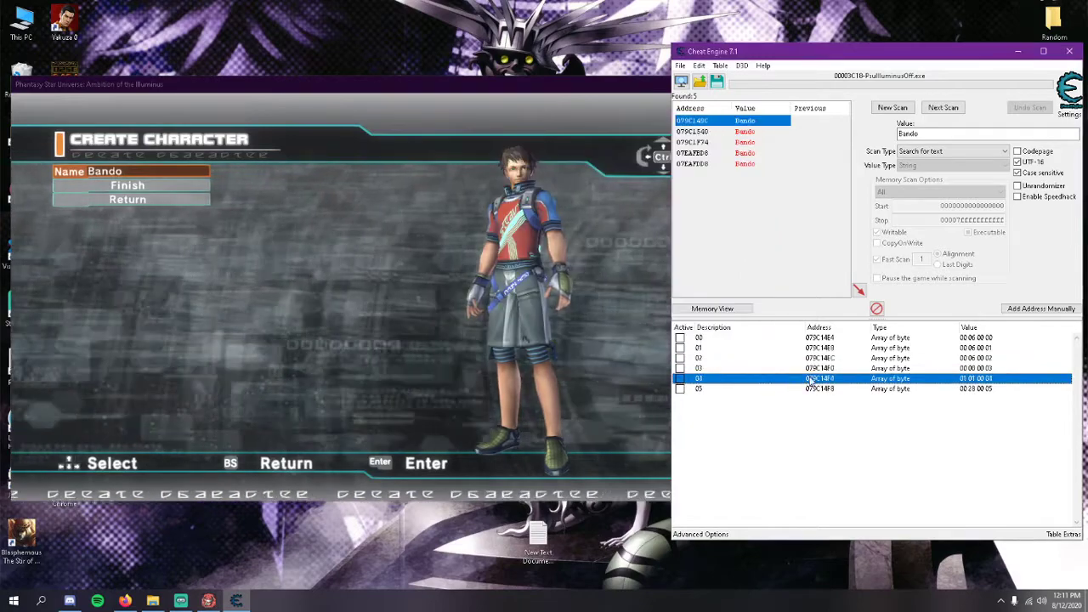
right_click(809, 383)
left_click(865, 253)
left_click(712, 340)
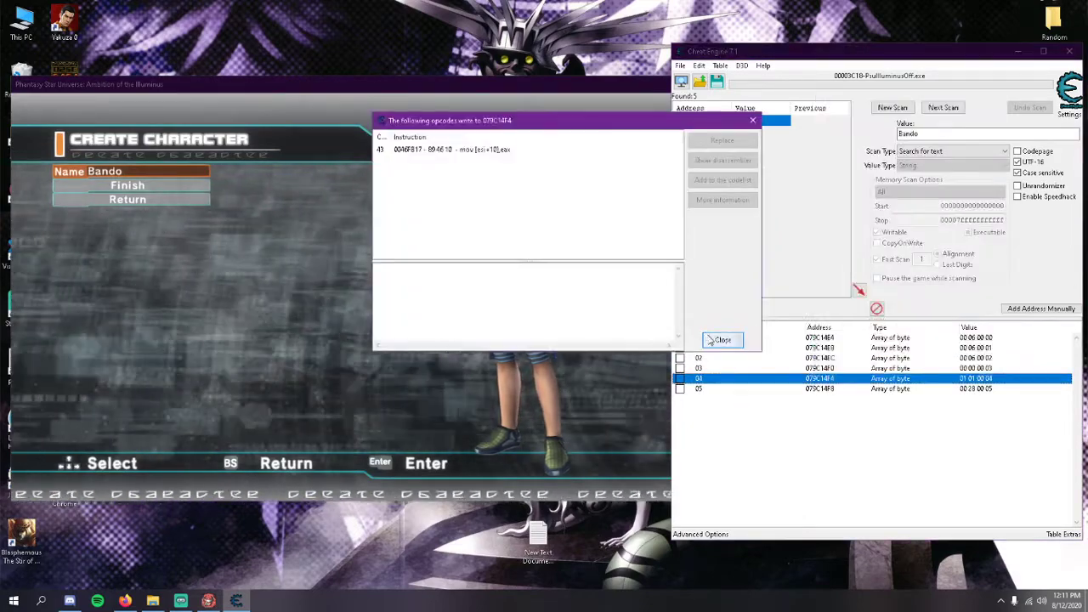
left_click(497, 149)
left_click(722, 179)
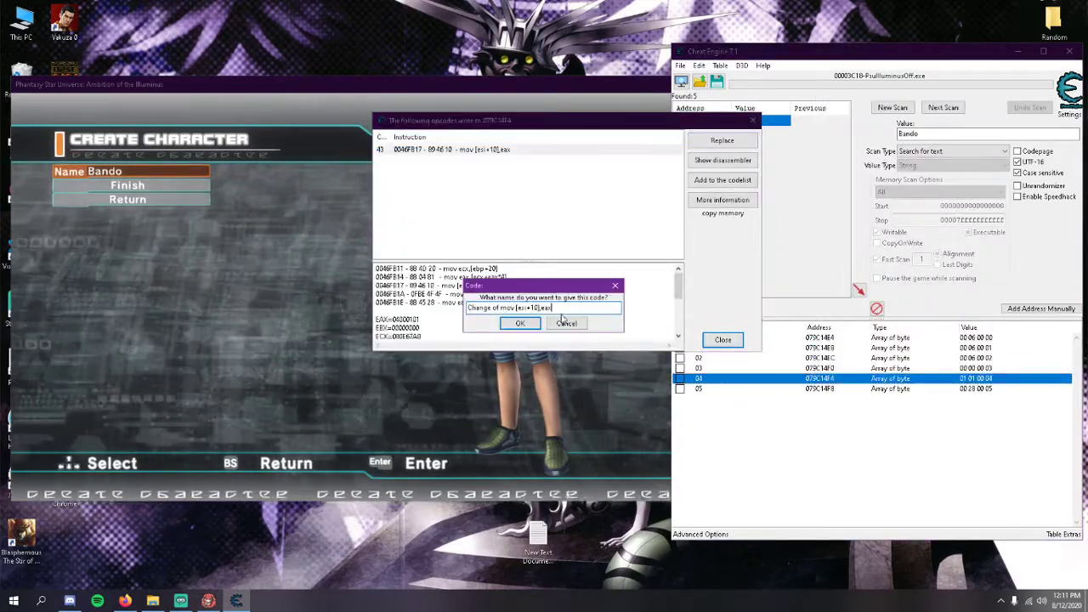
left_click(520, 322)
left_click(722, 339)
- Find what writes to record 05 and disable its mov [esi+14],ecx instruction using Replace with the suggested code name
right_click(818, 389)
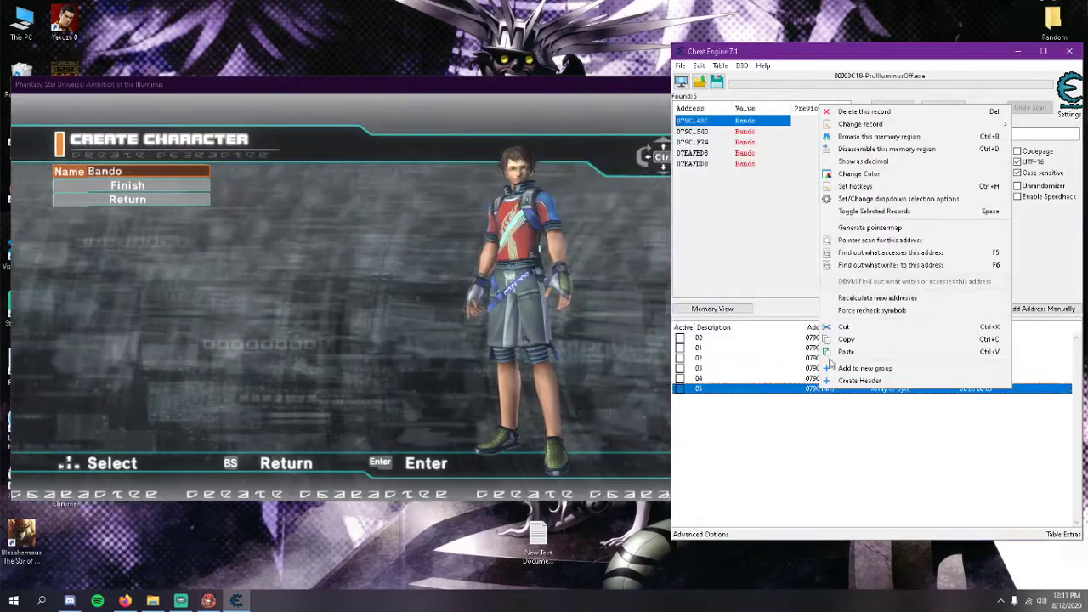
left_click(884, 264)
left_click(722, 339)
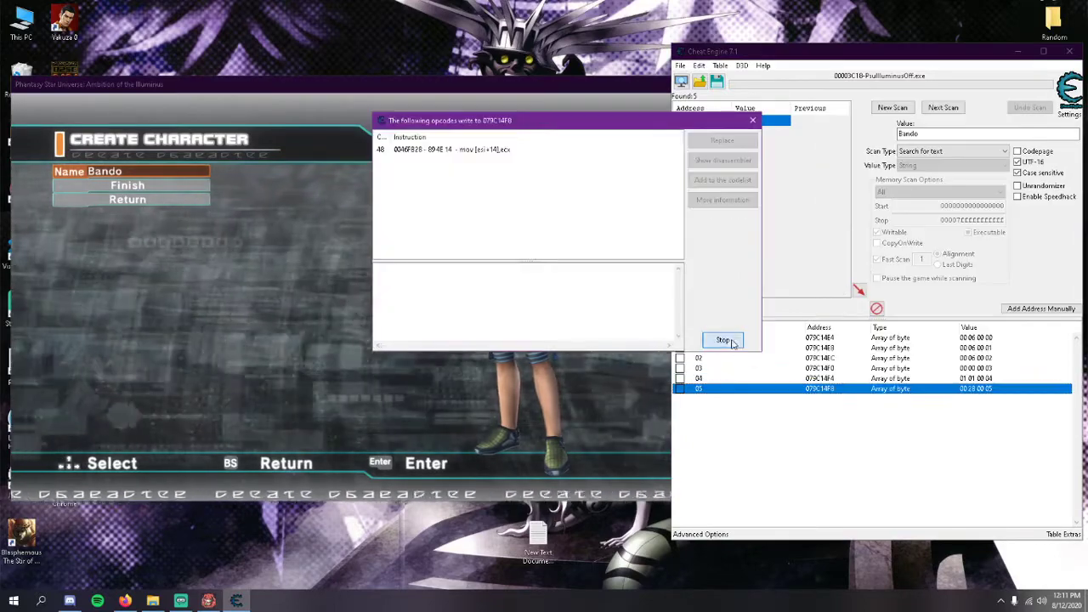
left_click(497, 149)
left_click(722, 179)
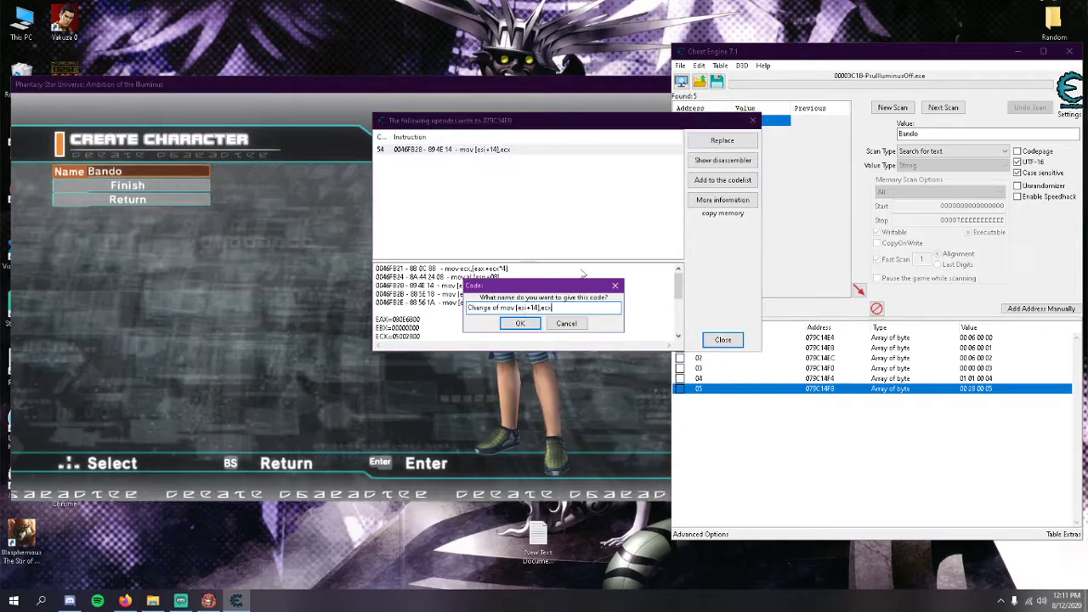
left_click(520, 323)
left_click(722, 339)
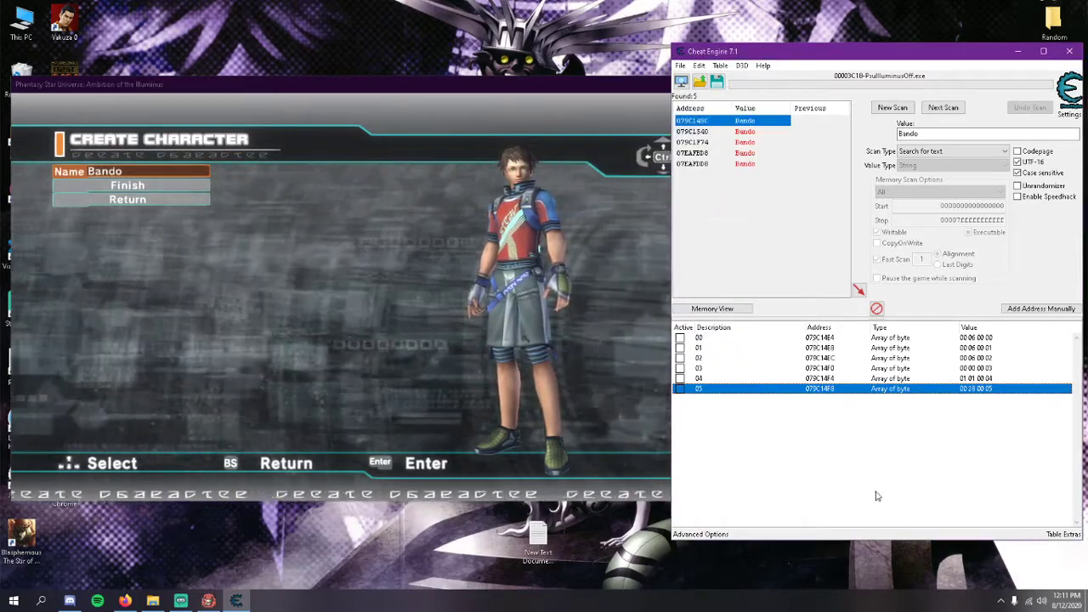
- Set the value of record 00 to 00 0C 03 00
double_click(975, 337)
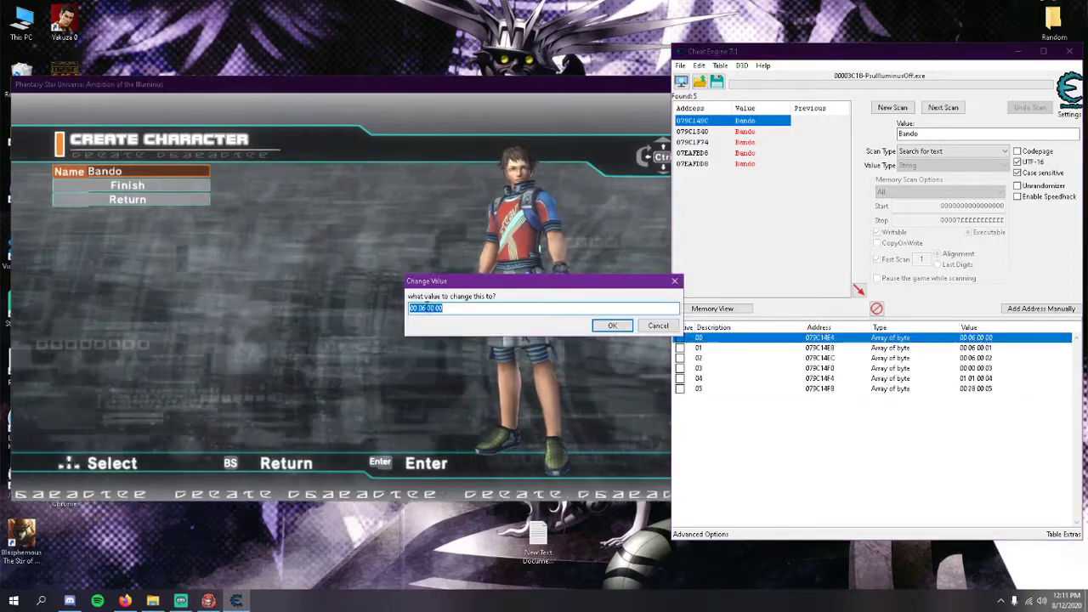
left_click(430, 308)
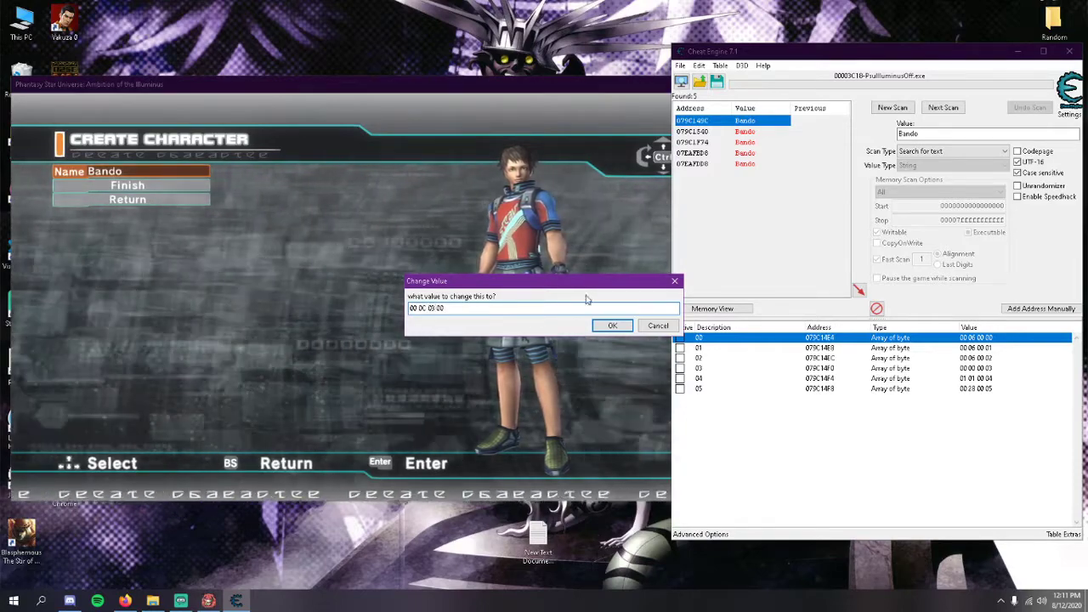
left_click(611, 327)
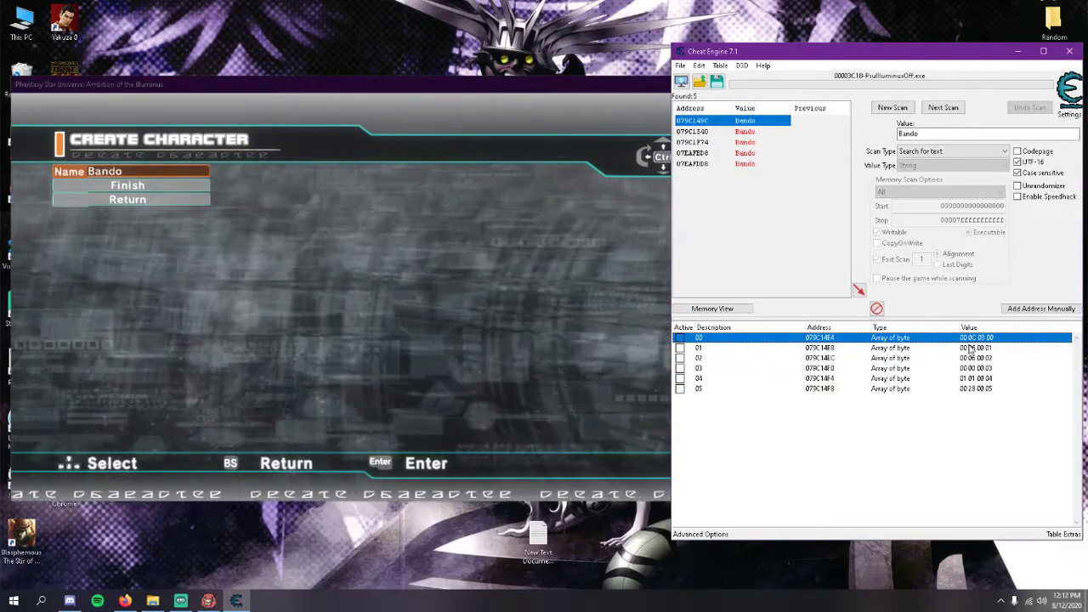
- Correct the second byte of record 00 to C6, making its value 00 C6 03 00
key("Return")
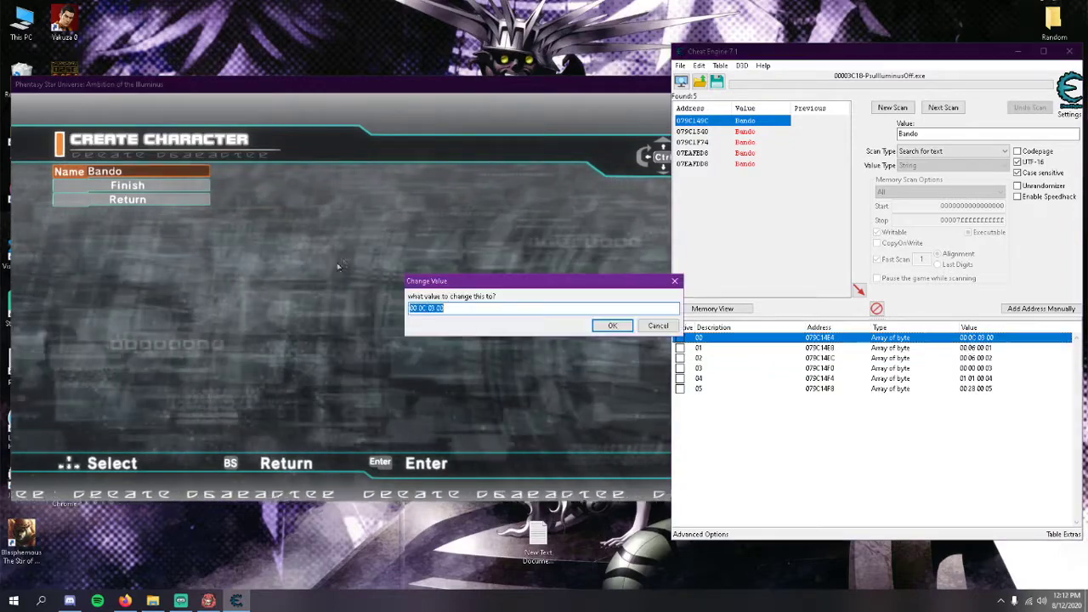
left_click(426, 308)
key("BackSpace")
key("BackSpace")
type("C")
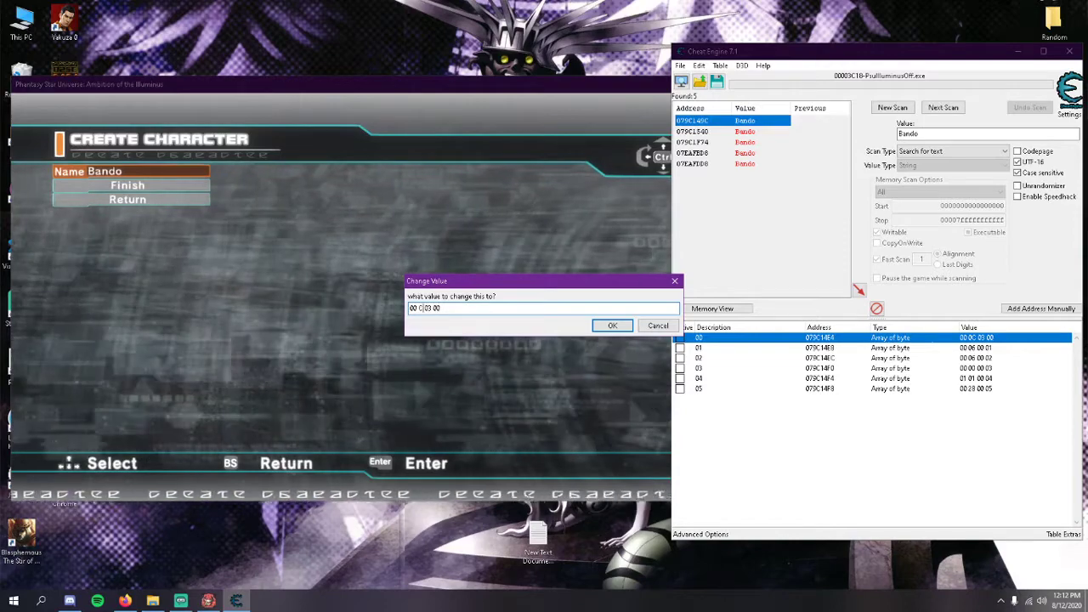
left_click(611, 326)
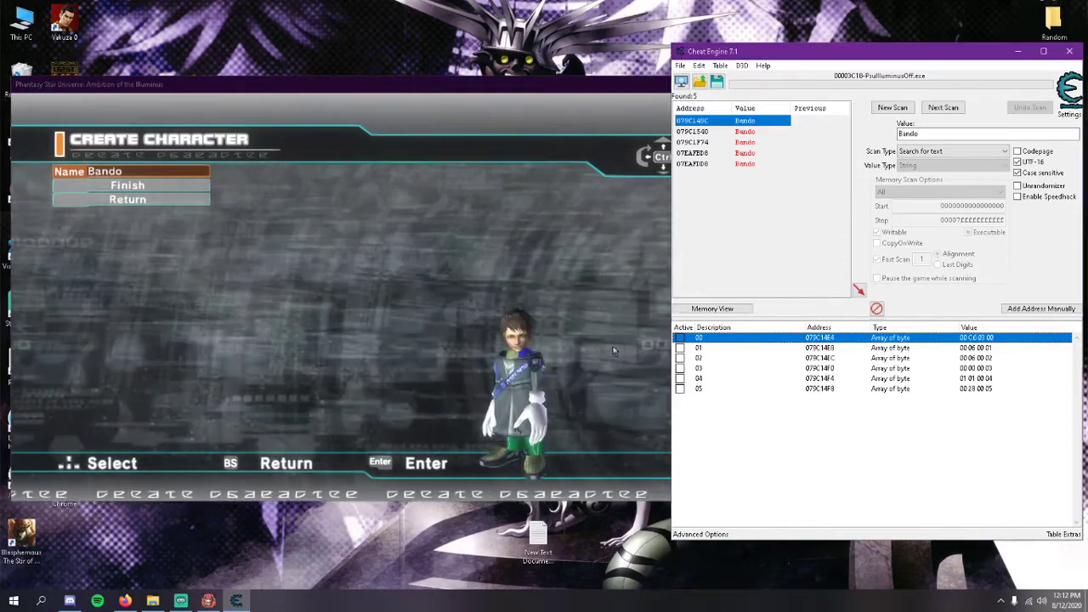
- Set the value of record 01 to 00 C6 03 01
double_click(976, 347)
left_click(419, 307)
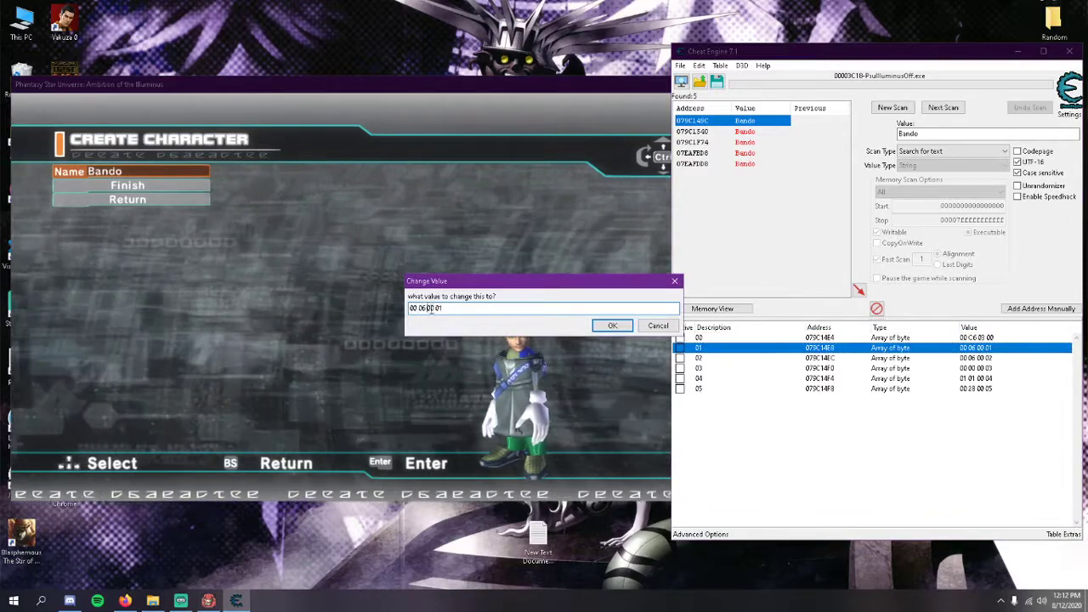
key("BackSpace")
key("BackSpace")
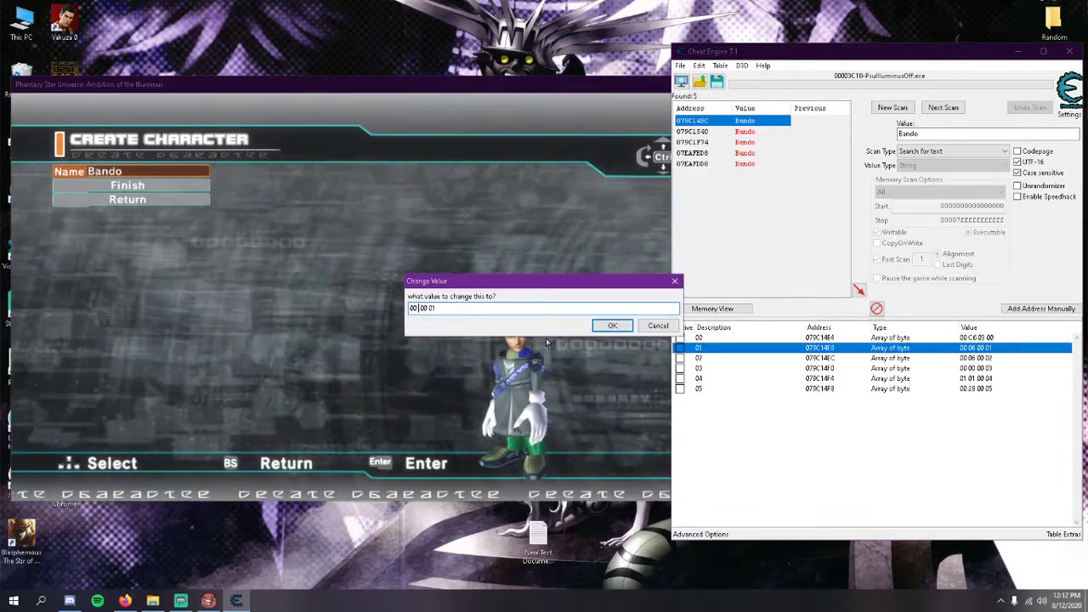
type("C6")
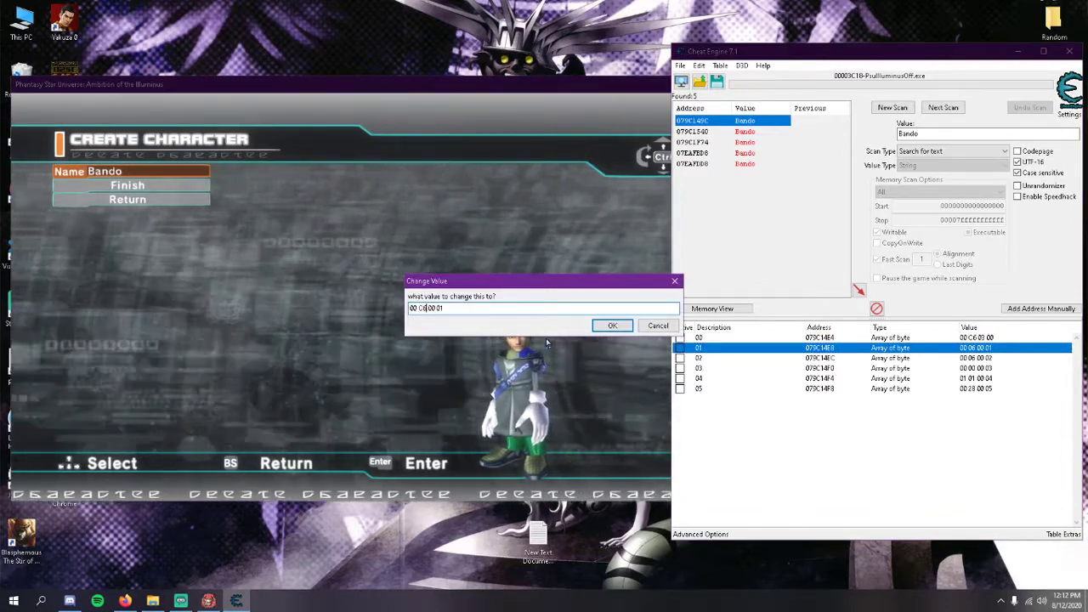
key("Right")
key("Right")
key("Right")
key("BackSpace")
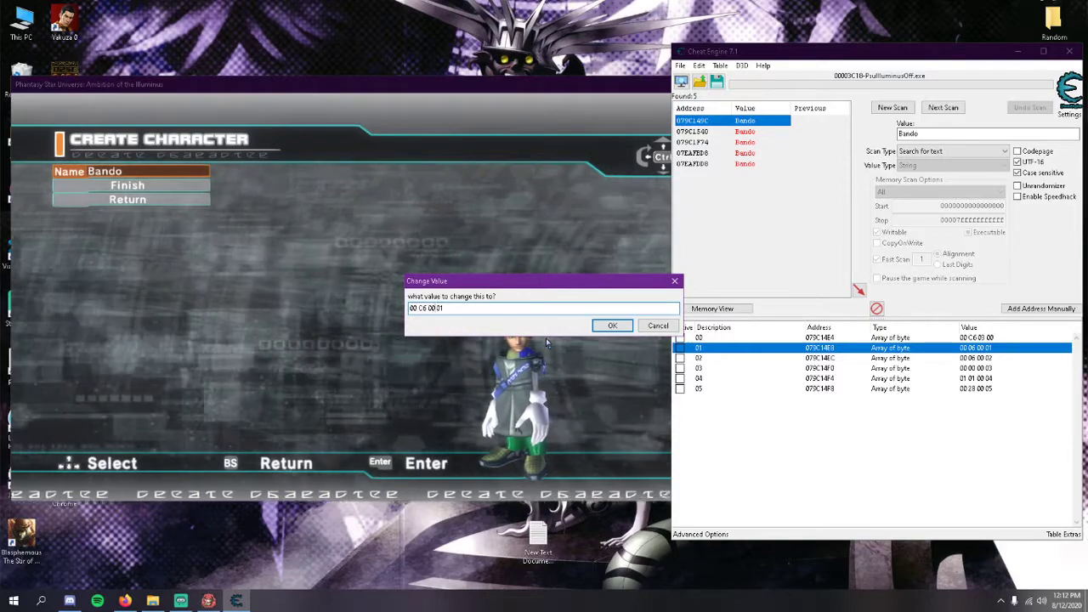
type("3")
left_click(614, 324)
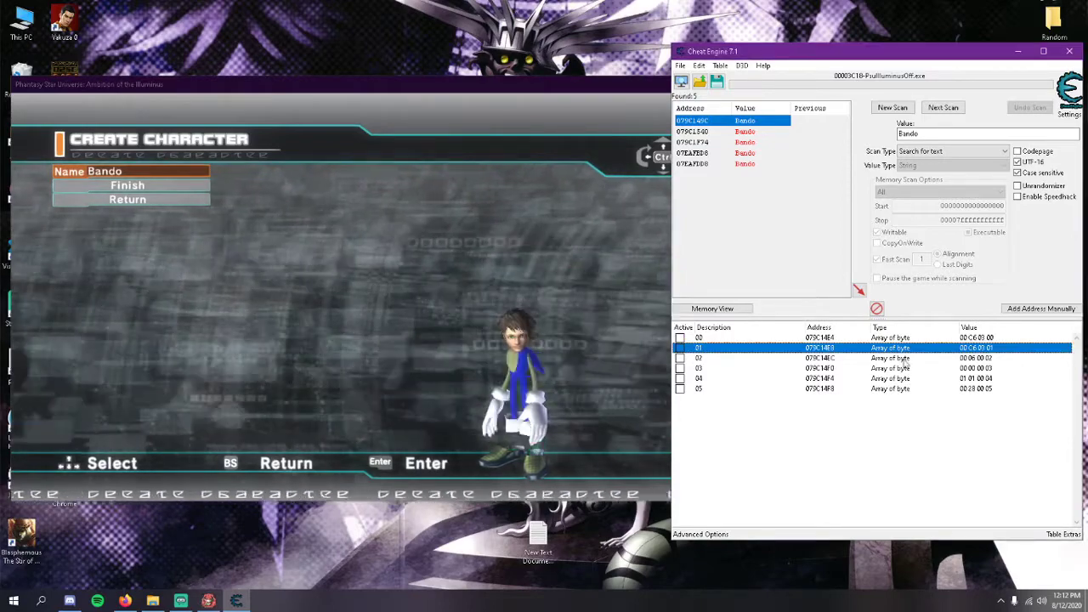
- Set the value of record 02 to 00 C6 03 02
double_click(974, 368)
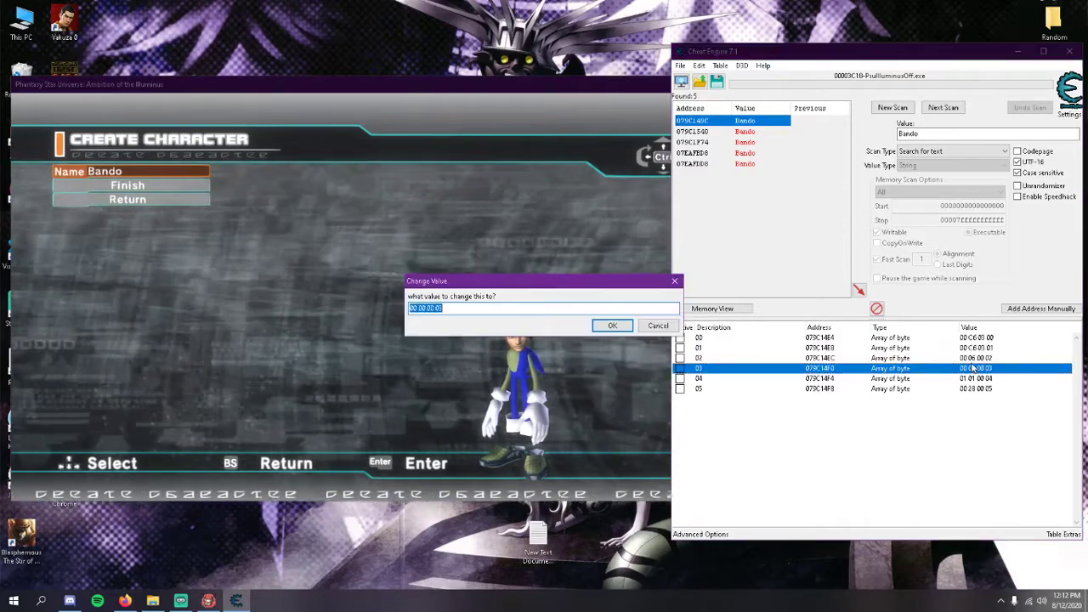
key("Return")
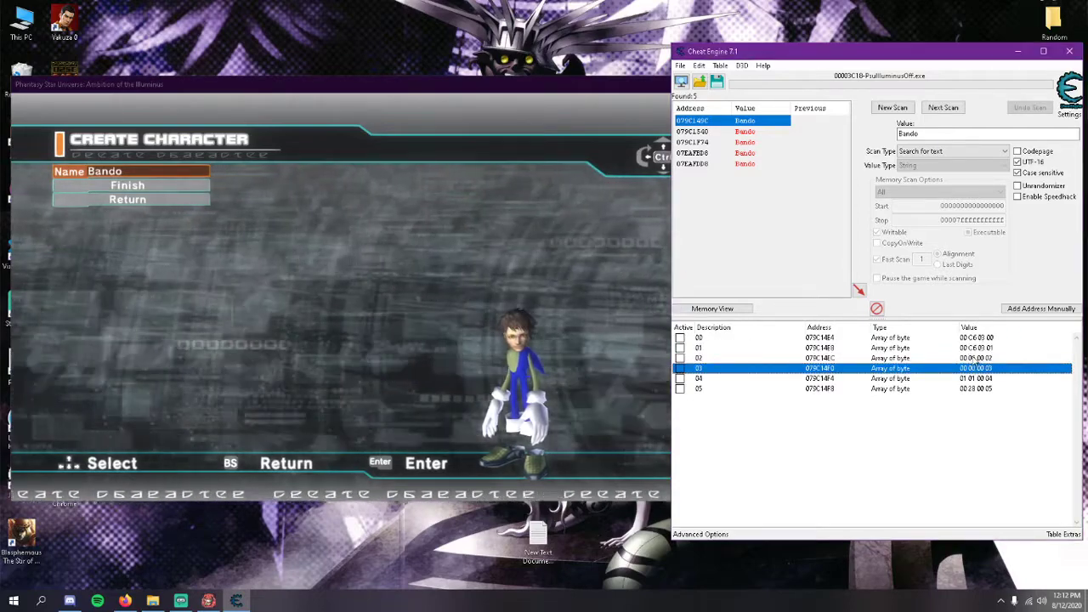
double_click(975, 357)
left_click(435, 309)
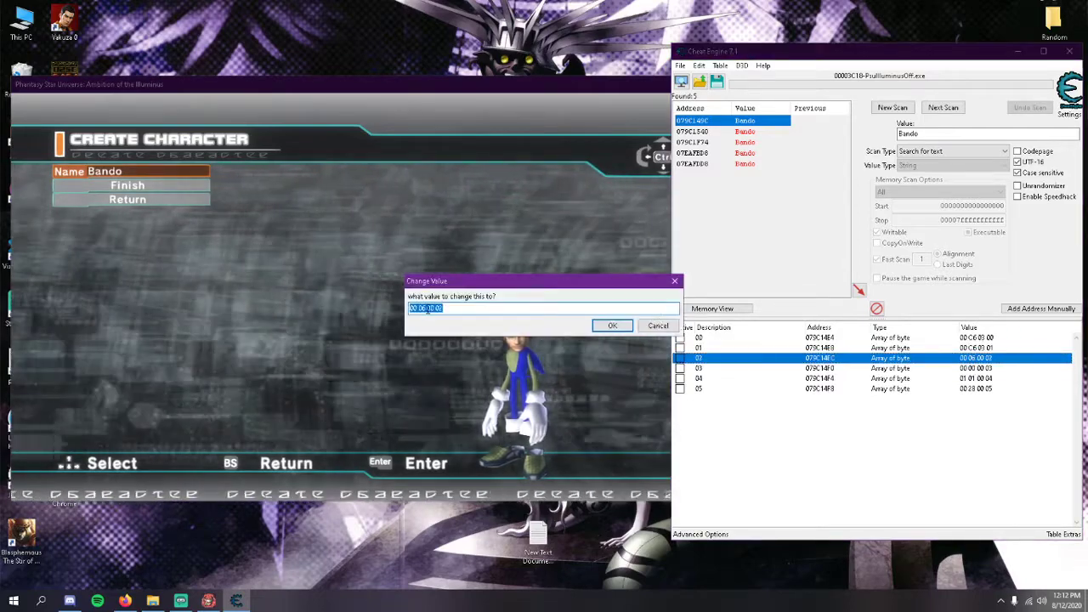
left_click(423, 308)
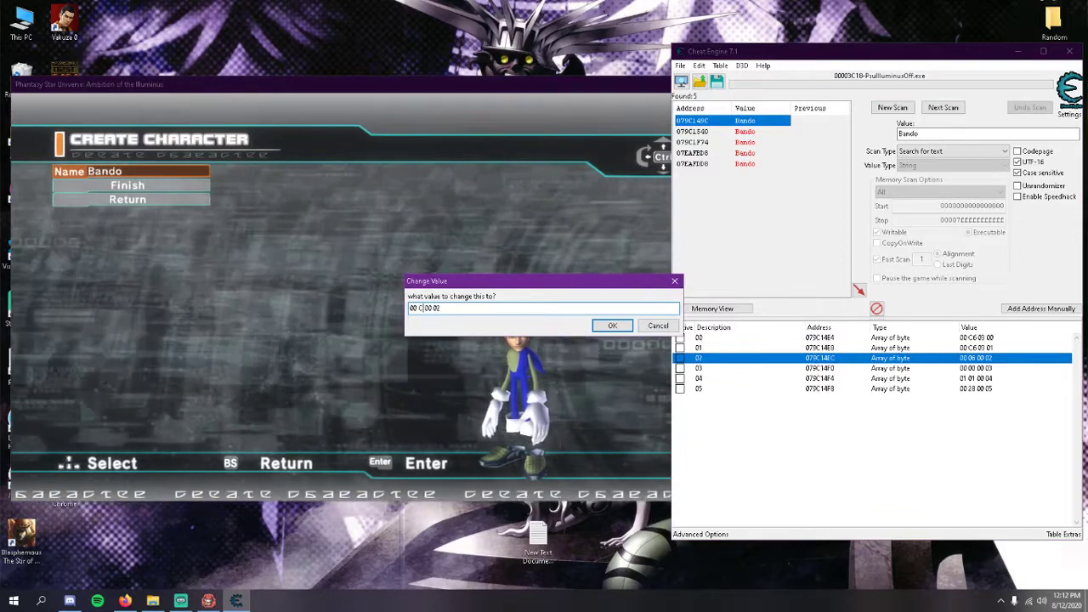
key("BackSpace")
type("C")
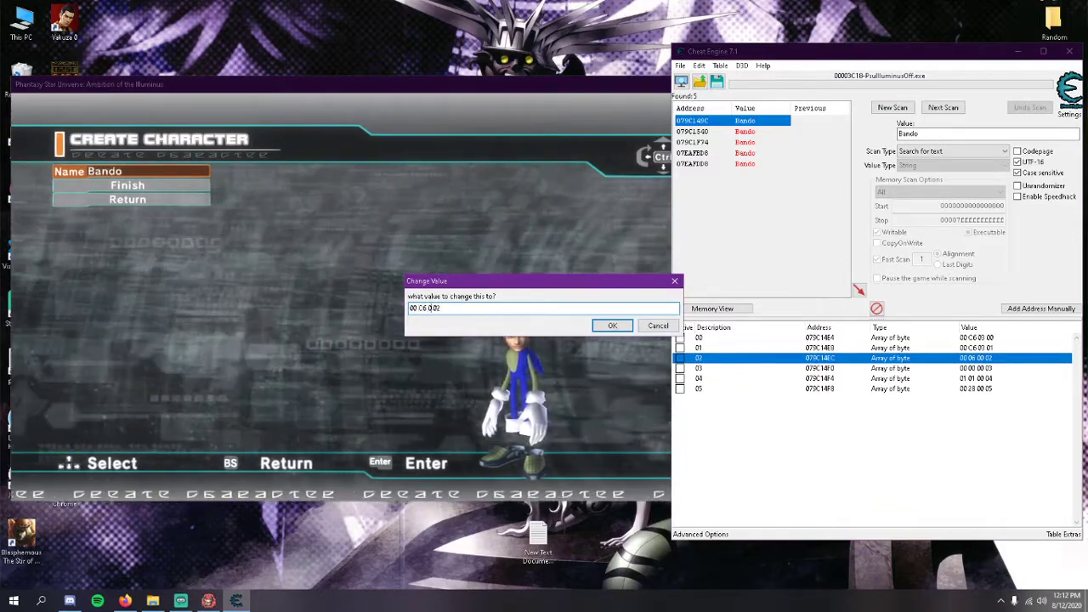
left_click(435, 308)
key("BackSpace")
type("3")
key("Return")
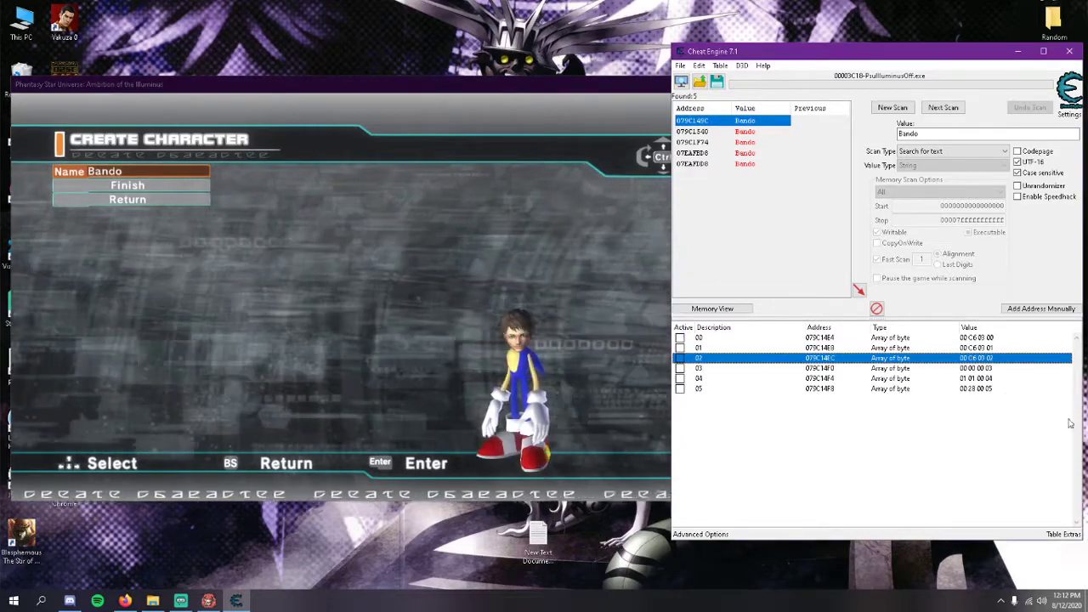
- Set the value of record 03 to 00 C6 03 03
double_click(973, 368)
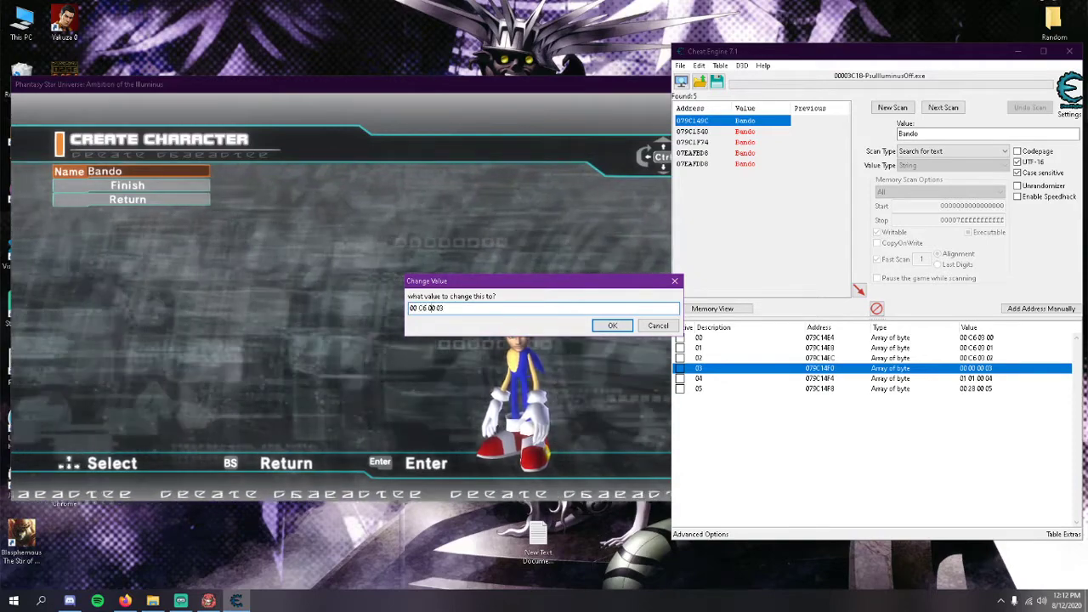
type("00 C6 03 03")
key("Return")
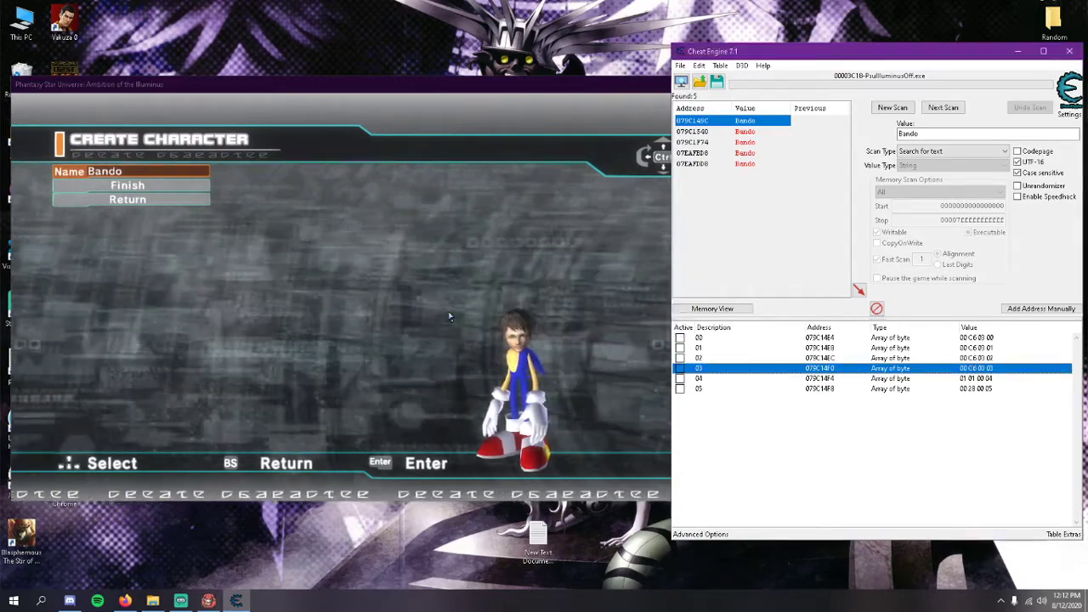
- Set the value of record 04 to 00 C6 03 04 and bring the game window forward to view the character
double_click(979, 378)
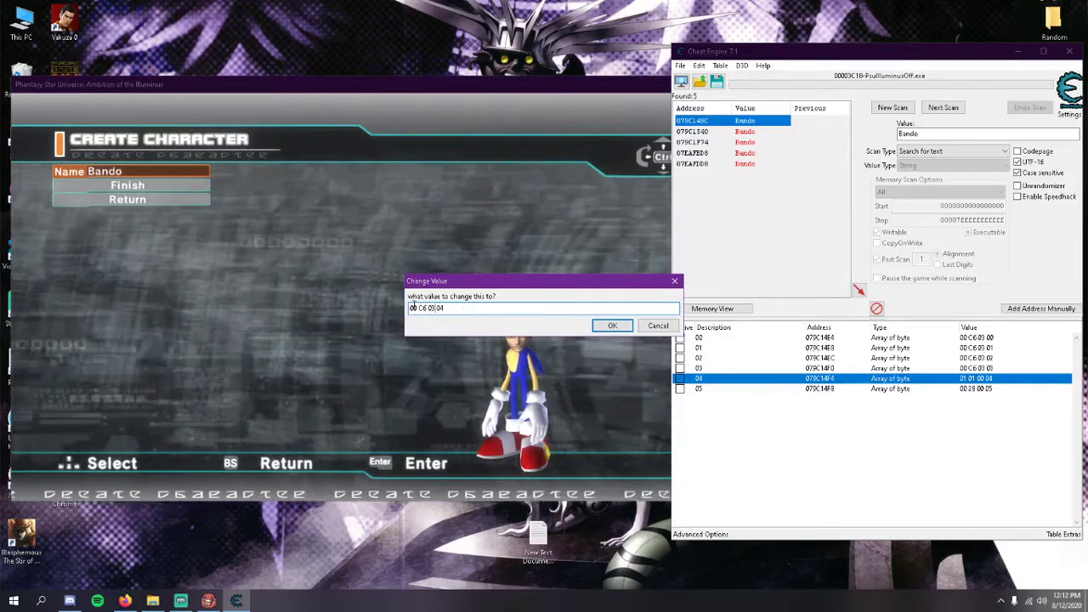
left_click(612, 325)
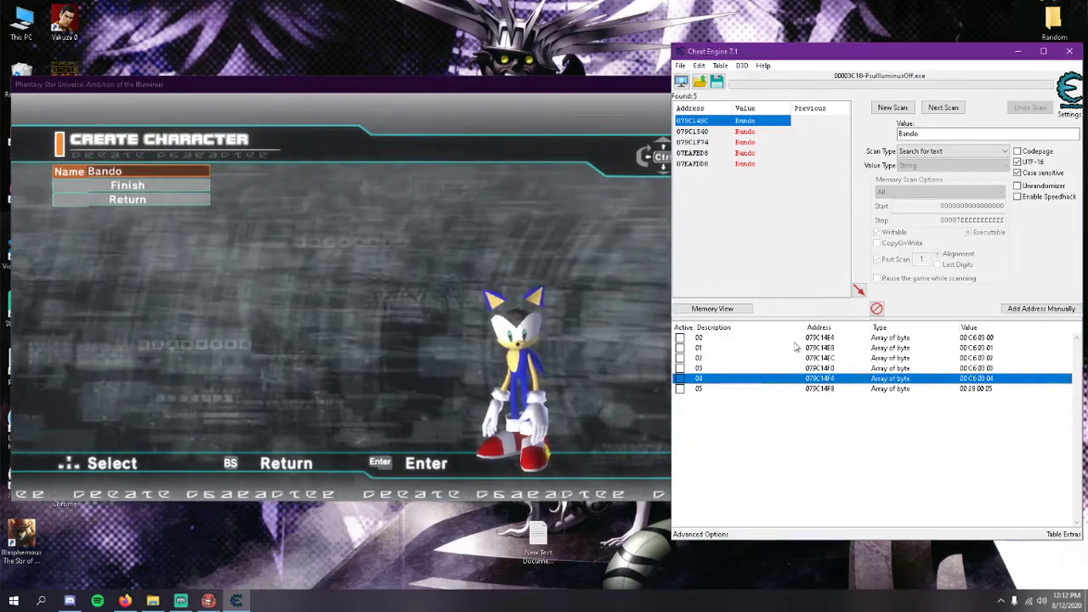
left_click(495, 363)
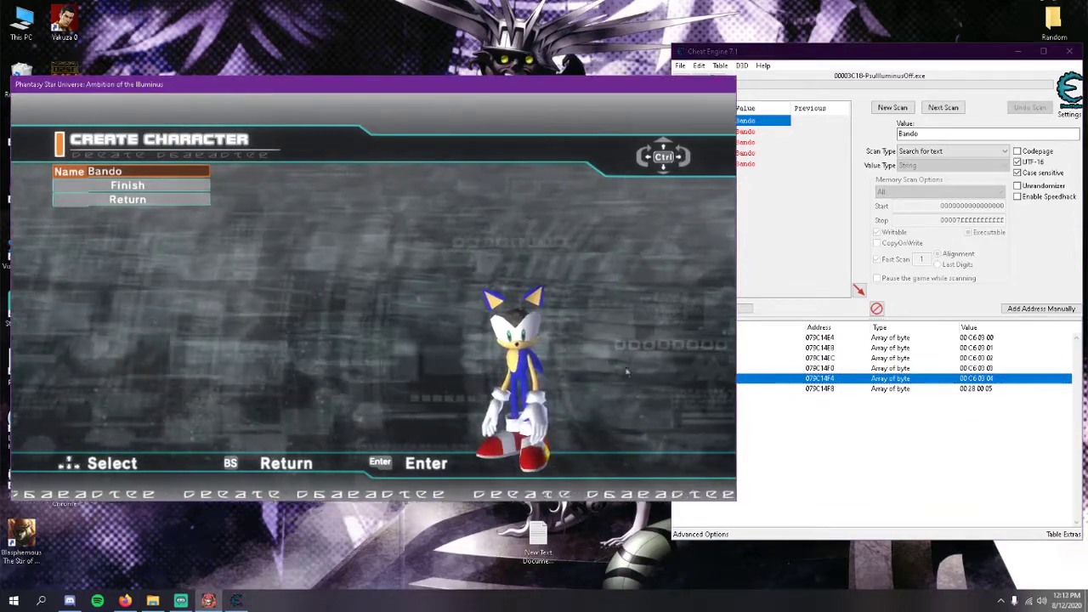
- Set the value of record 05 to 00 C6 03 05 and check the character in the game window
double_click(972, 396)
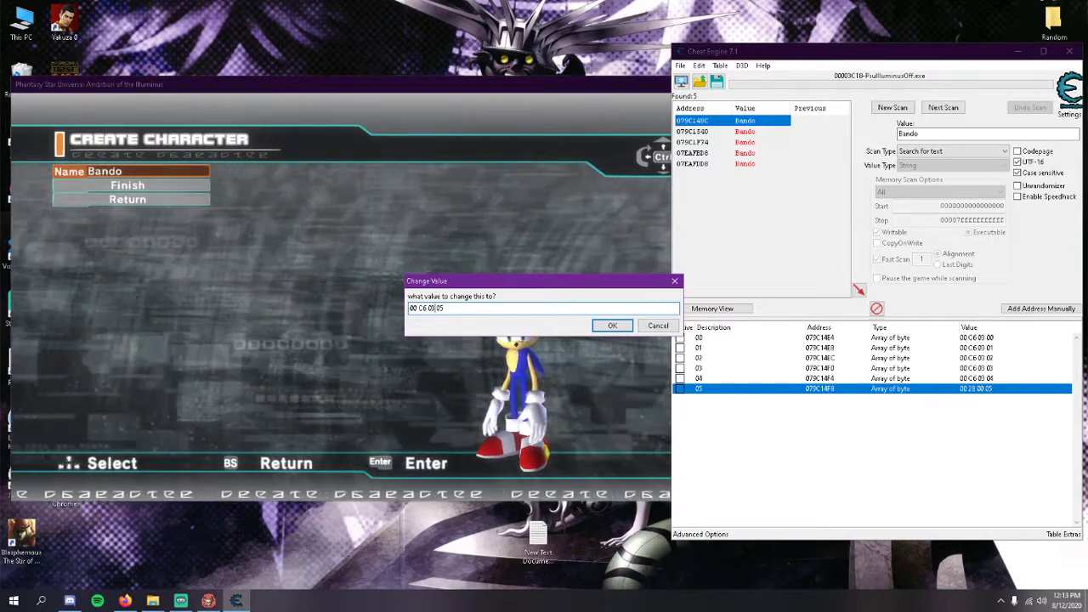
key("Return")
left_click(465, 323)
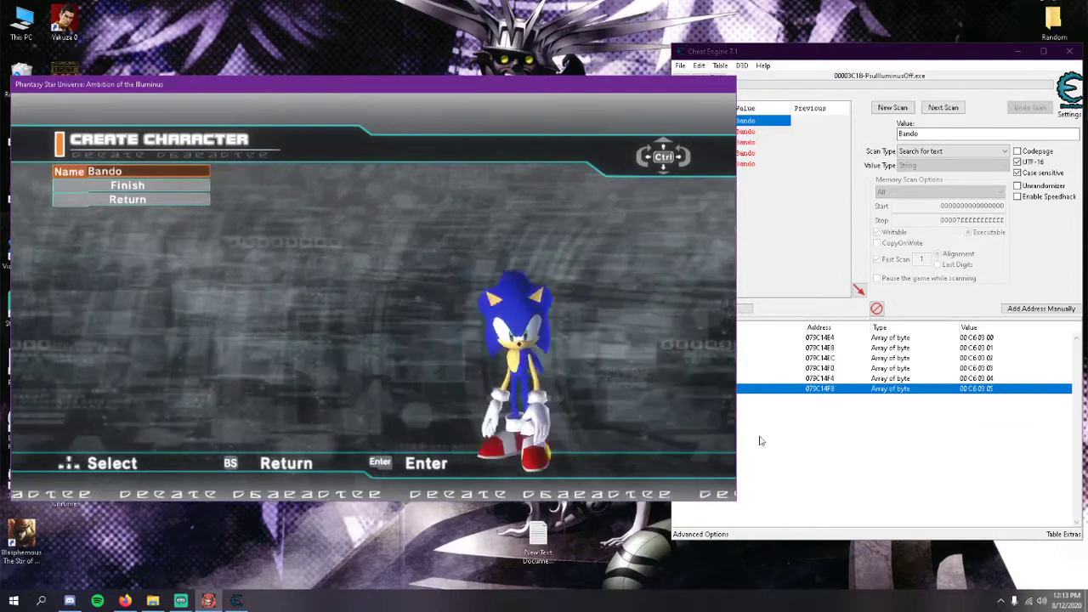
left_click(783, 445)
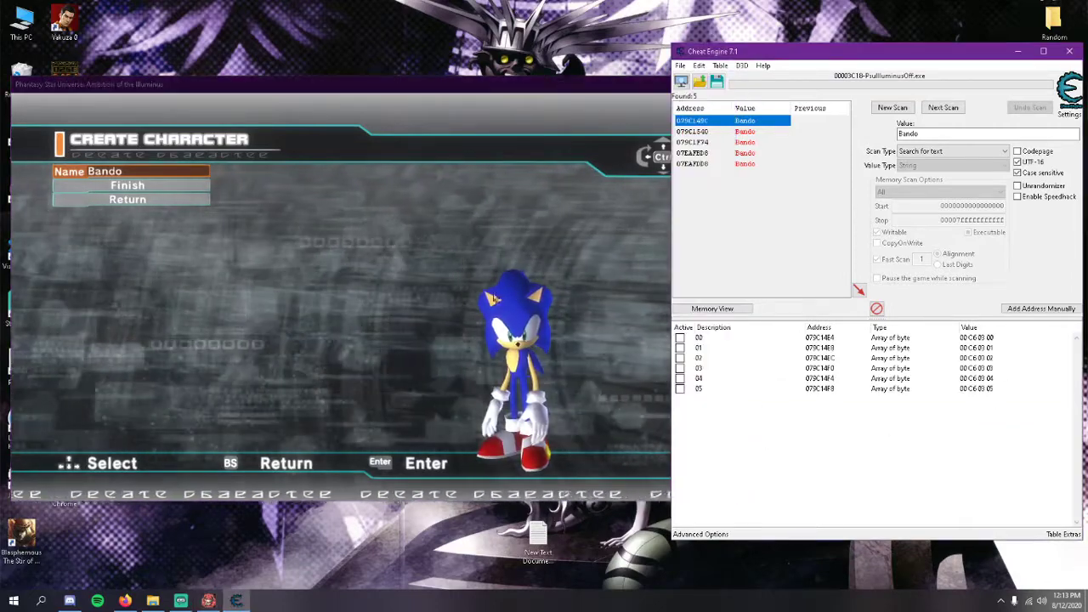
- Switch to the Phantasy Star Universe window and finish creating the character
left_click(425, 312)
key("Down")
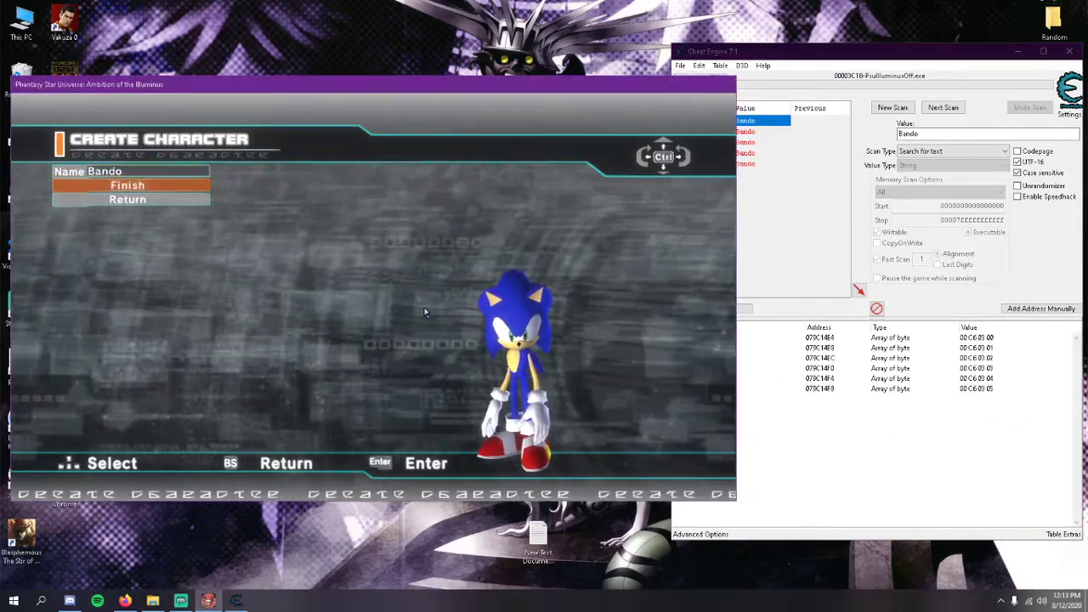
key("Return")
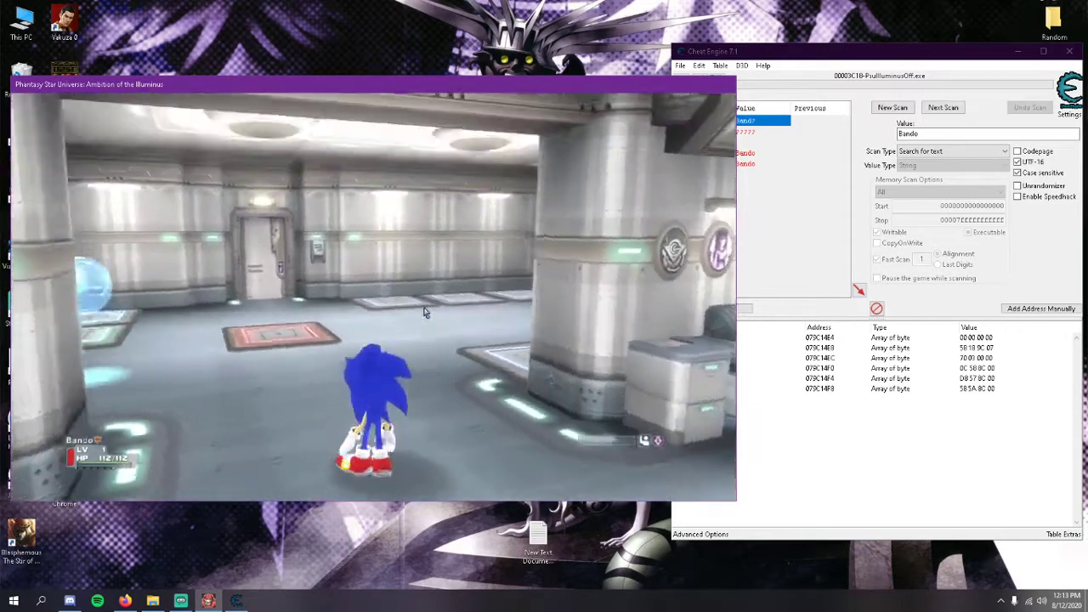
- Walk the character to the glowing save sphere, save the game in the Bando slot and leave the save list
key("d")
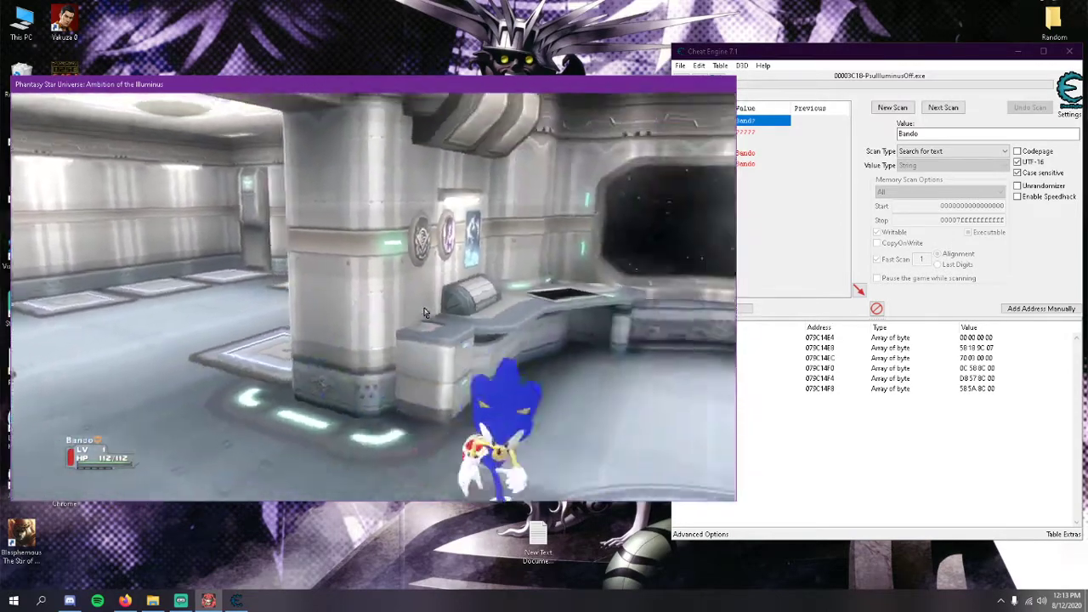
key("w")
key("Return")
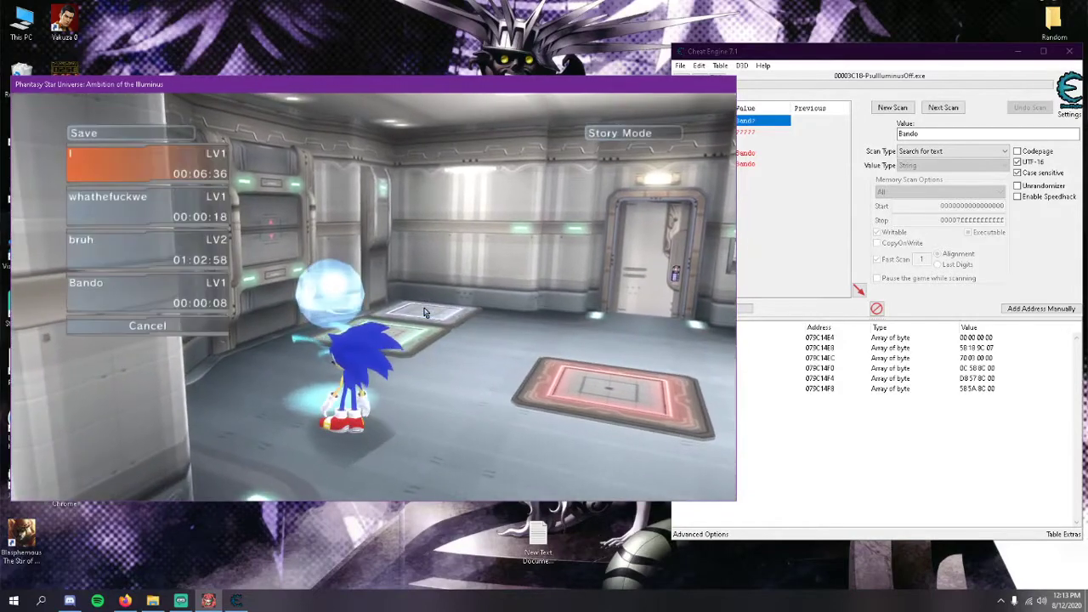
key("Down")
key("Down")
key("Down")
key("Return")
key("Return")
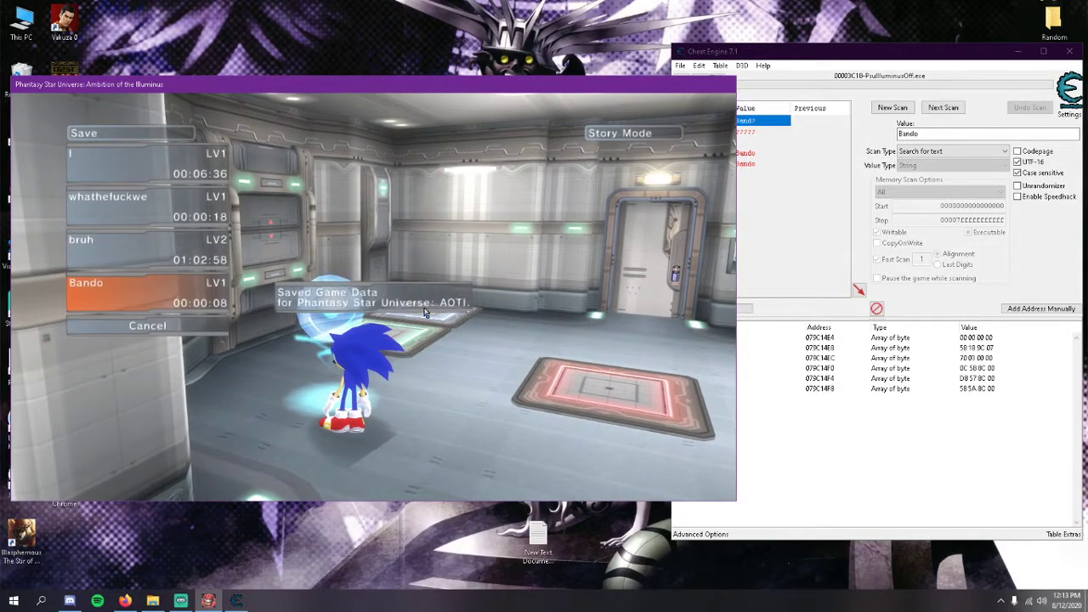
key("Escape")
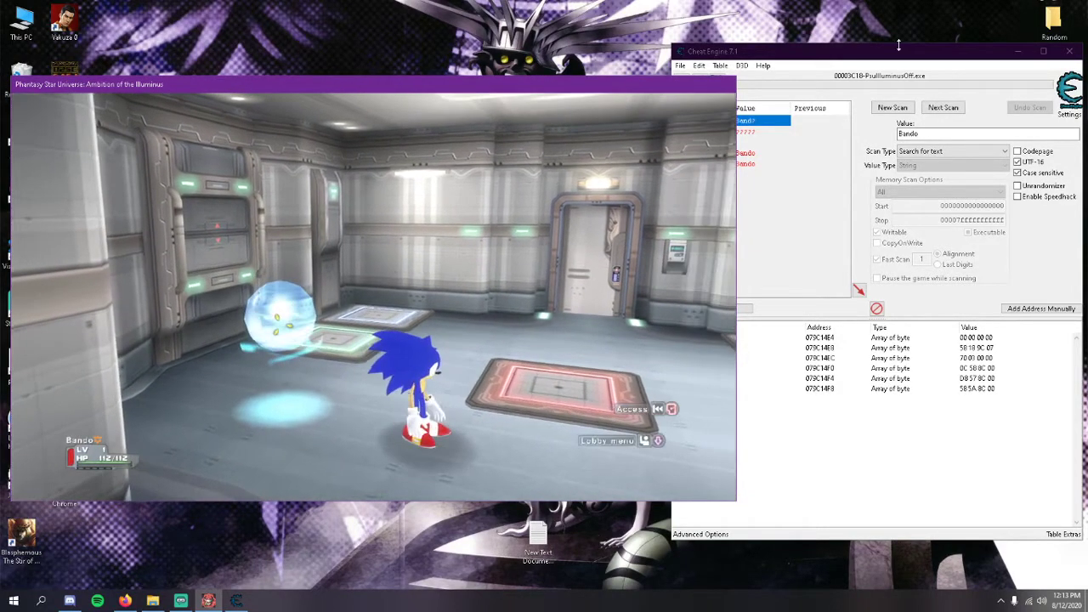
- Close Cheat Engine without saving its changes and move the game window toward the middle of the desktop
left_click(1069, 51)
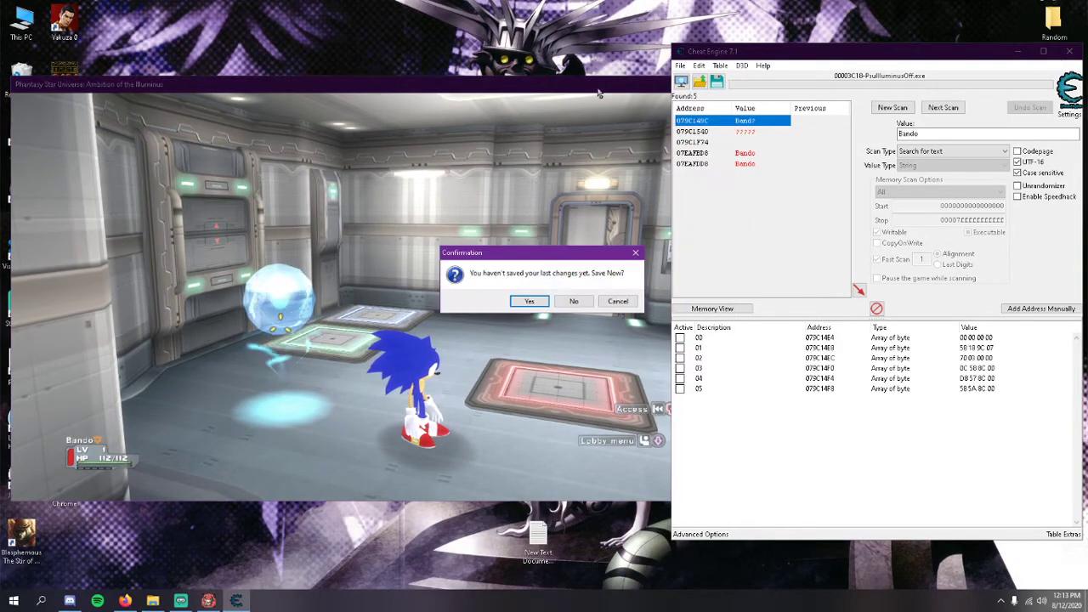
left_click(571, 302)
left_click_drag(387, 96, 538, 93)
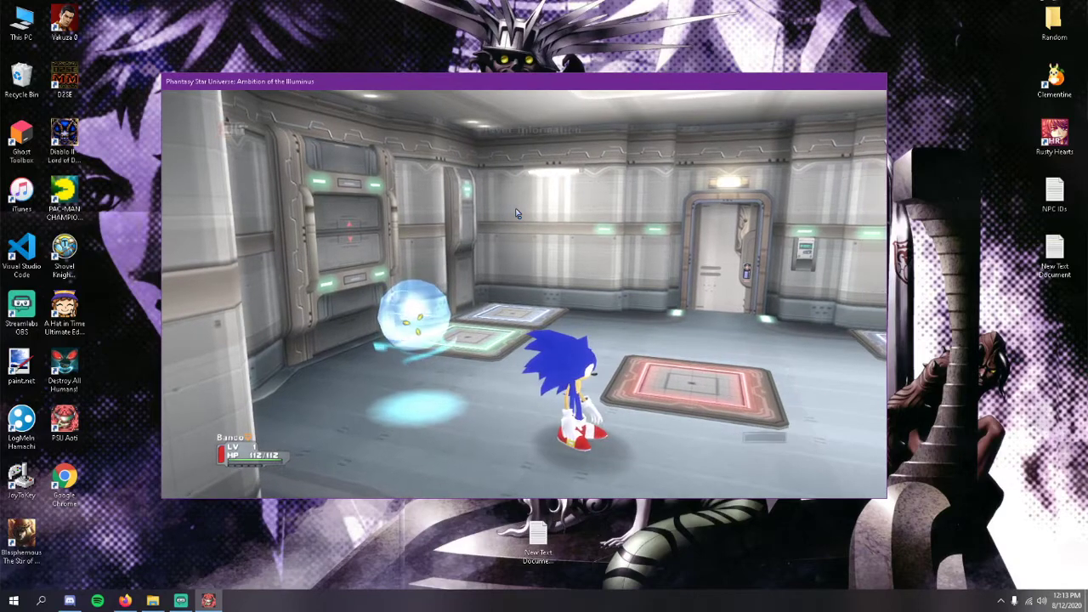
- Leave the current play session and return to the game's title screen
key("Escape")
key("Left")
key("Left")
key("Return")
key("Return")
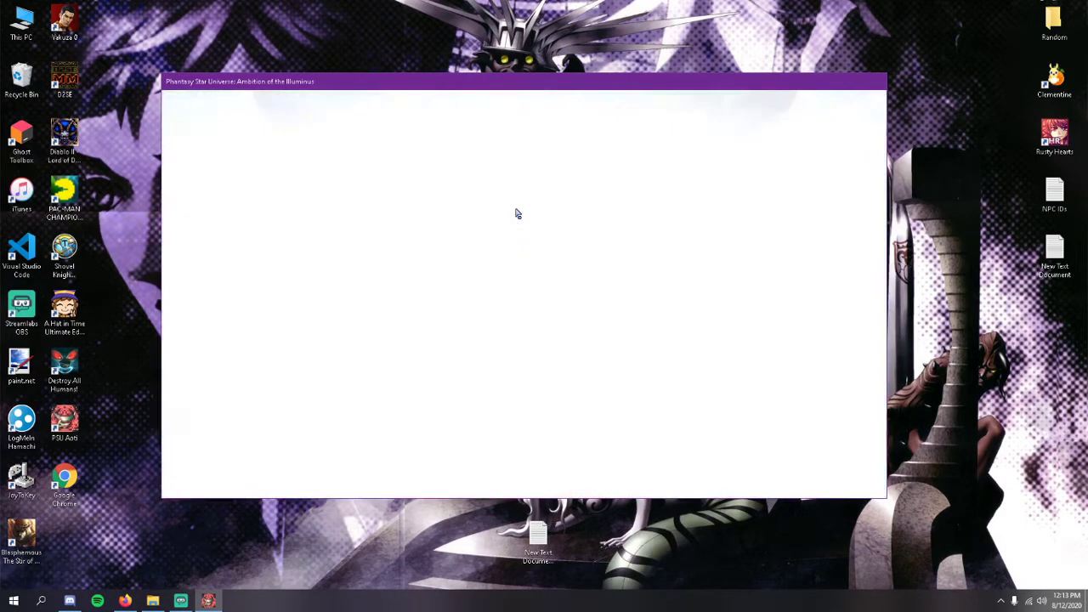
- Load the Bando save in Story Mode and move the character around the lobby to check its appearance
key("Return")
key("Up")
key("Return")
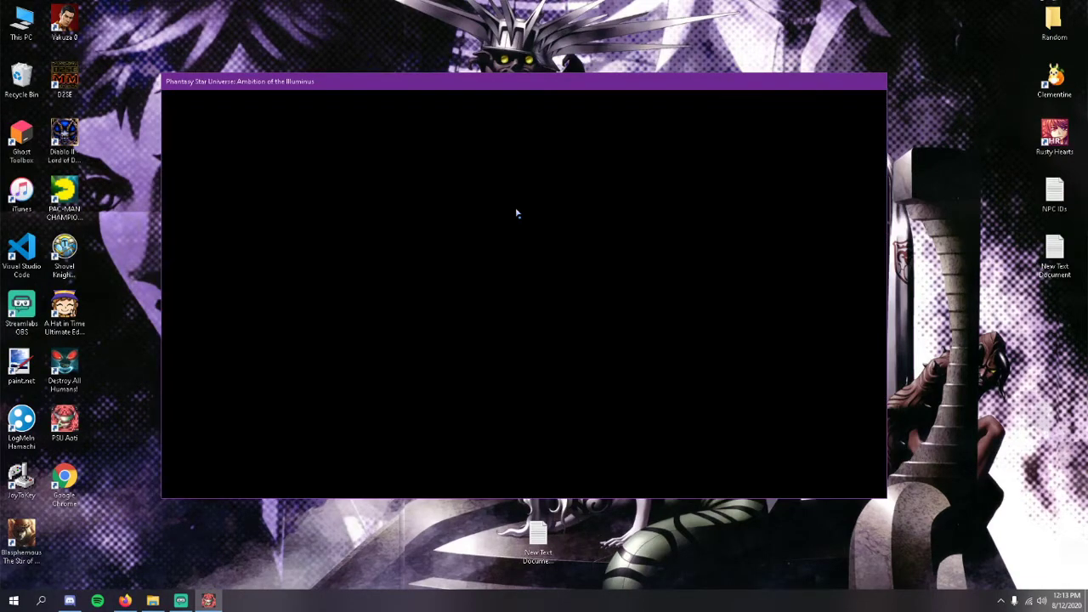
key("Return")
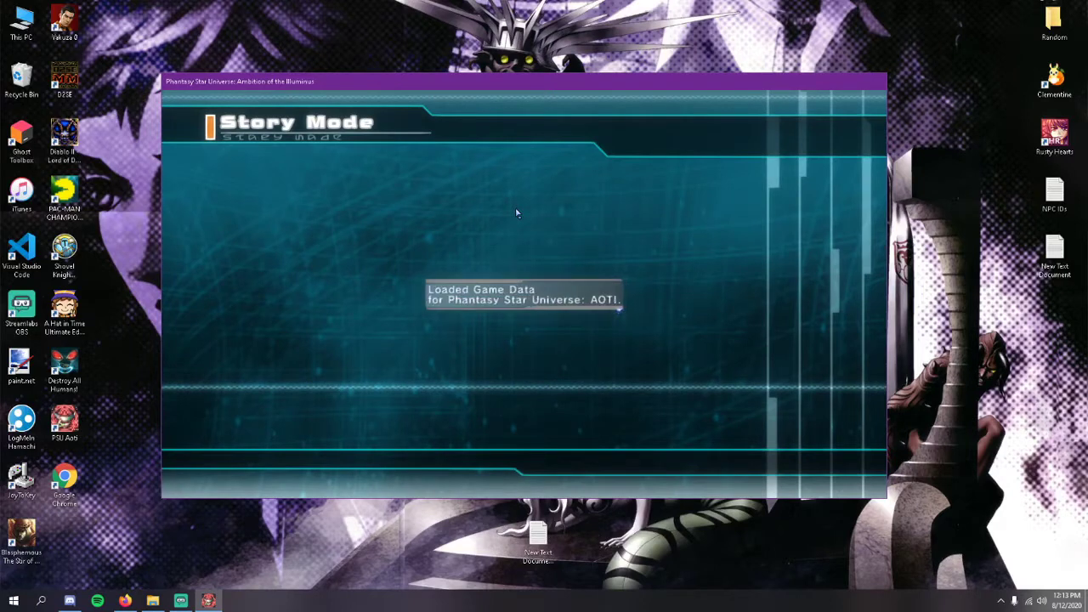
key("Return")
key("Up")
key("Up")
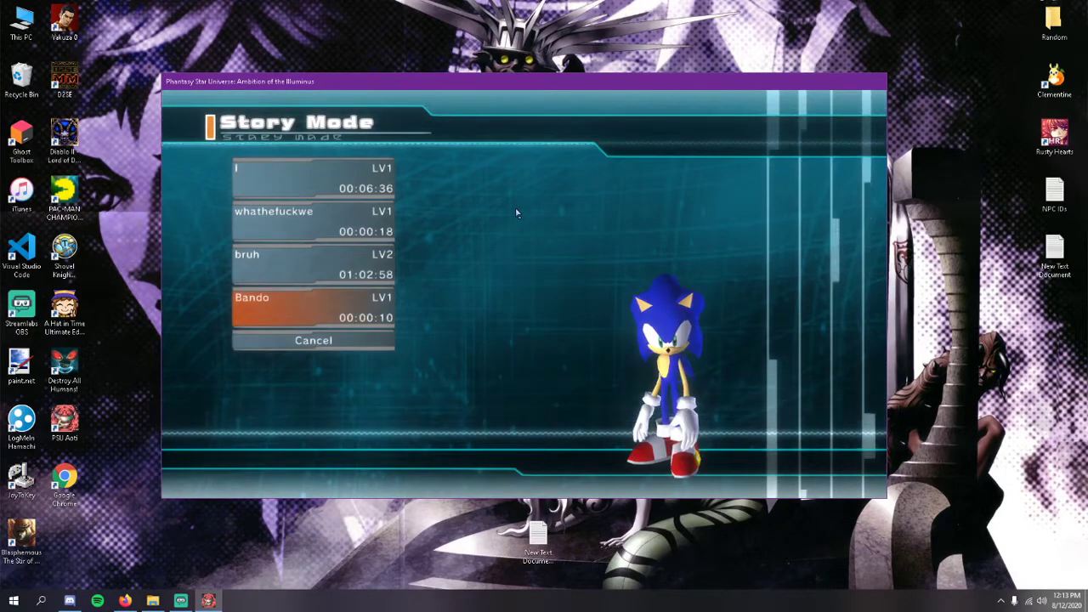
key("Return")
key("Return")
key("Return")
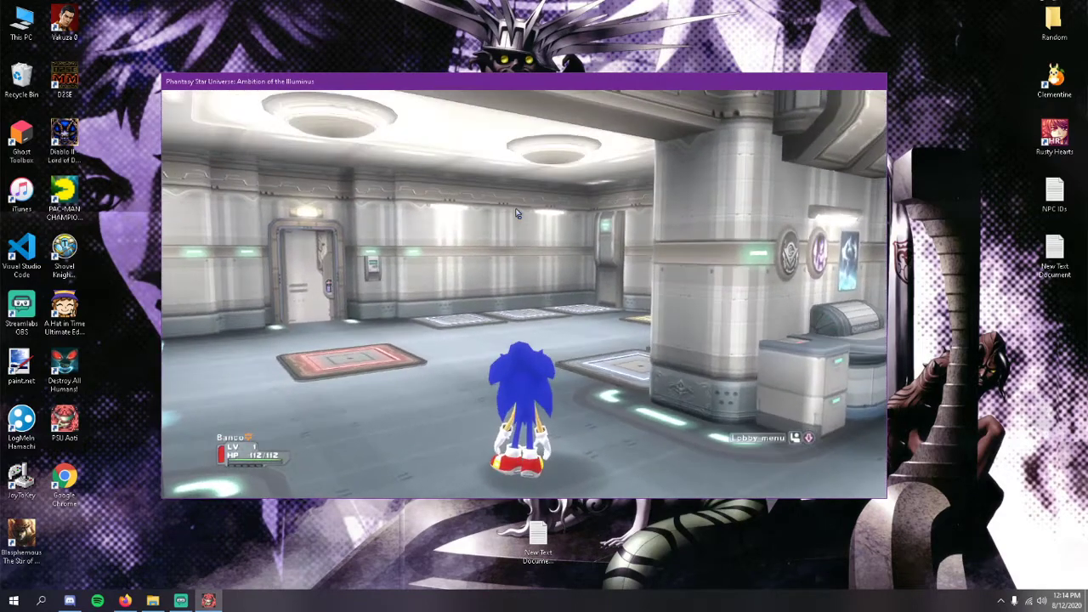
key("w")
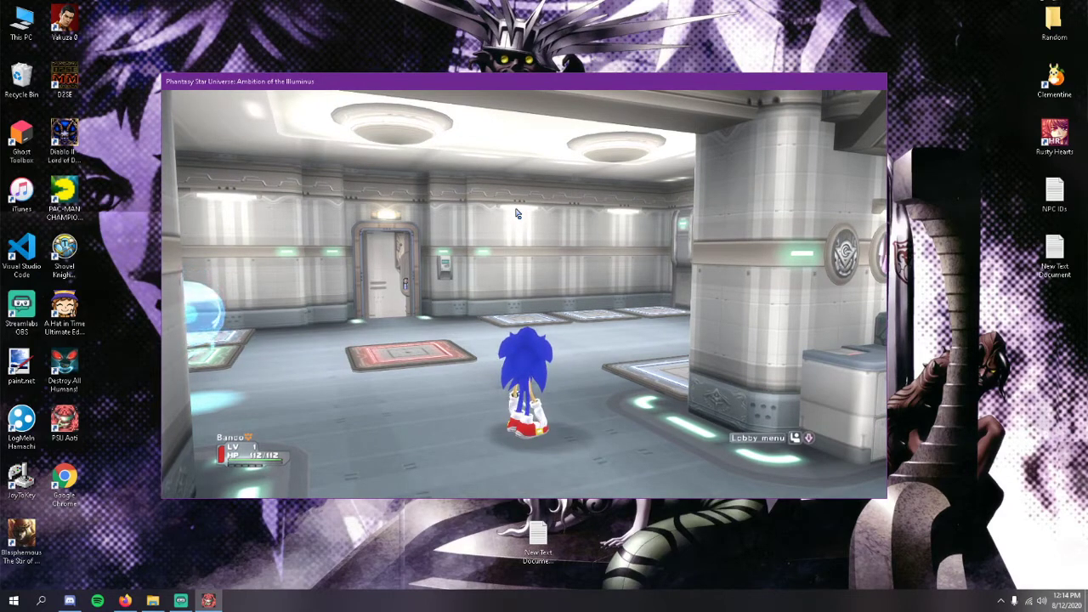
key("s")
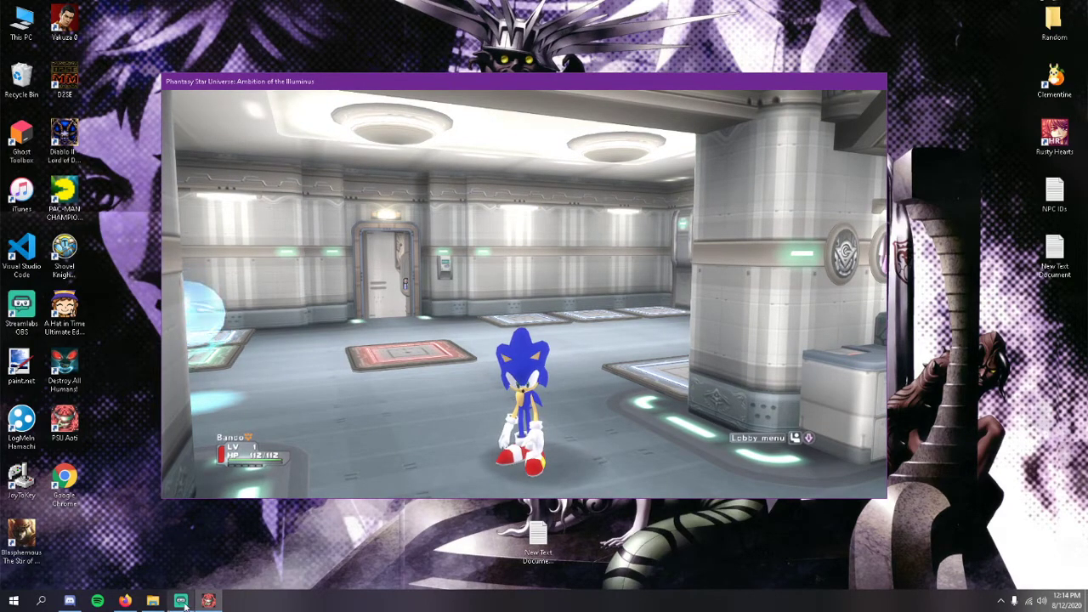